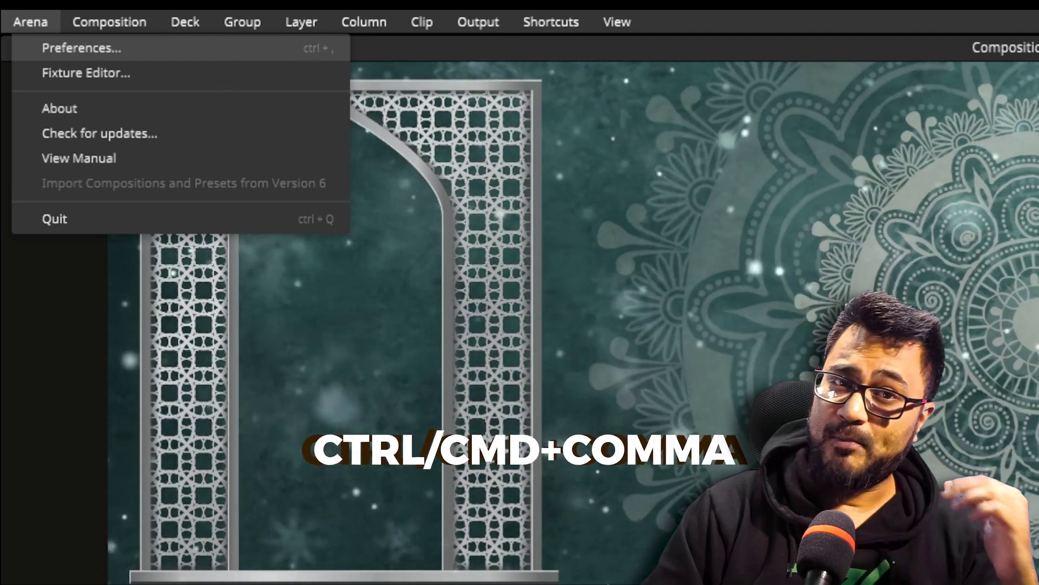
Open Preferences on the MIDI page to confirm MIDI Mix input and output are enabled
{"action": "left_click", "coordinate": [297, 48]}
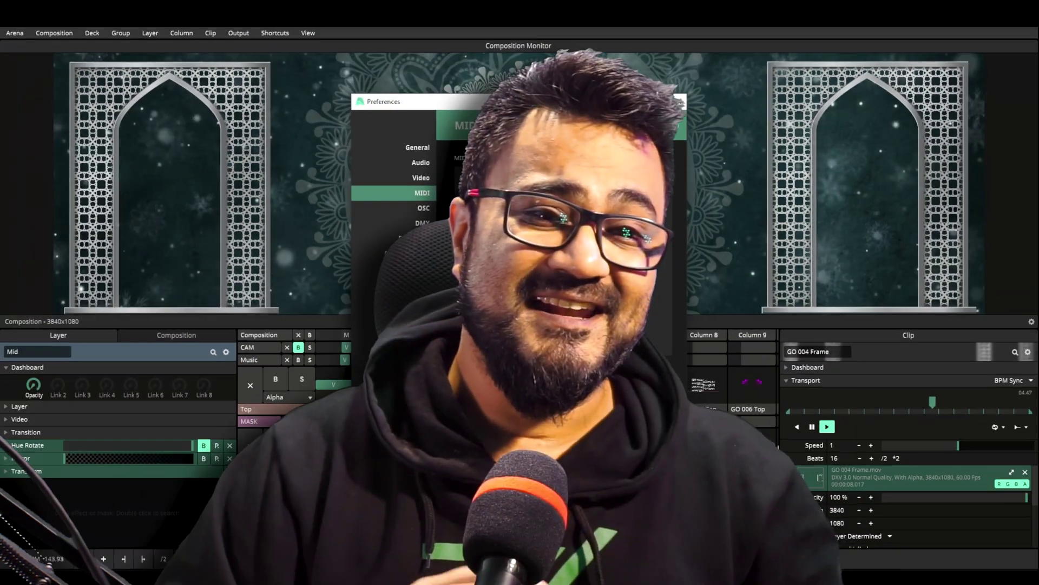
Close Preferences to return to the MIDImix composition workspace
{"action": "left_click", "coordinate": [680, 101]}
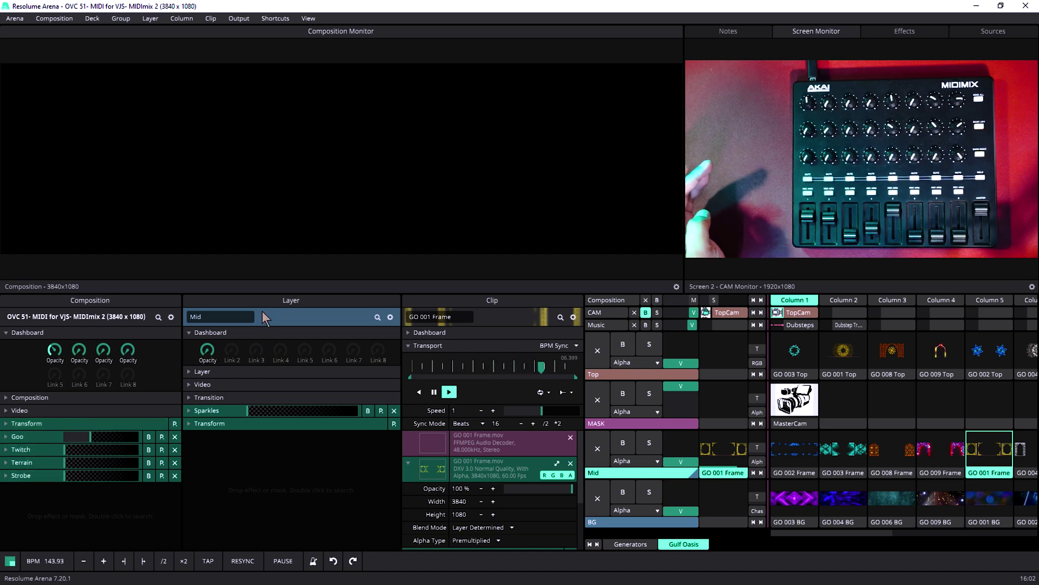
Inspect the BG, Mid, MASK and Top layer properties, ending on Top's cloner and chaser effects
{"action": "left_click", "coordinate": [631, 523]}
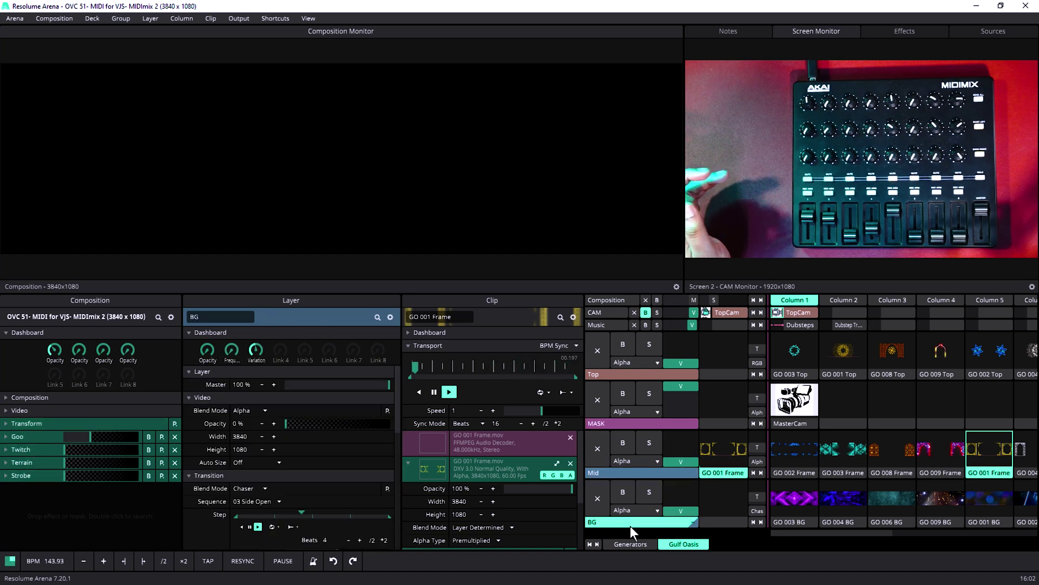
{"action": "left_click", "coordinate": [623, 473]}
{"action": "left_click", "coordinate": [617, 424]}
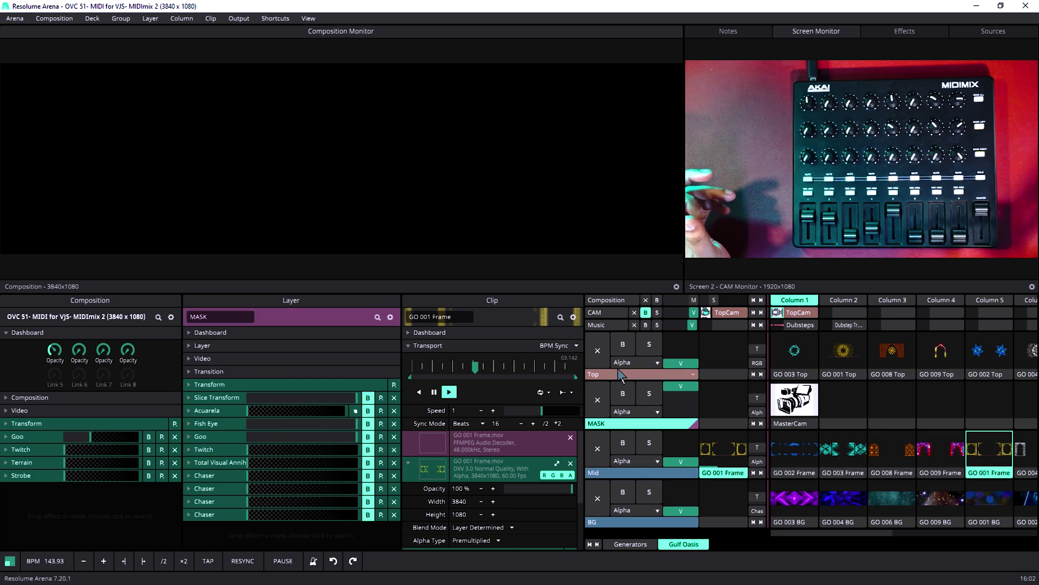
{"action": "left_click", "coordinate": [618, 369]}
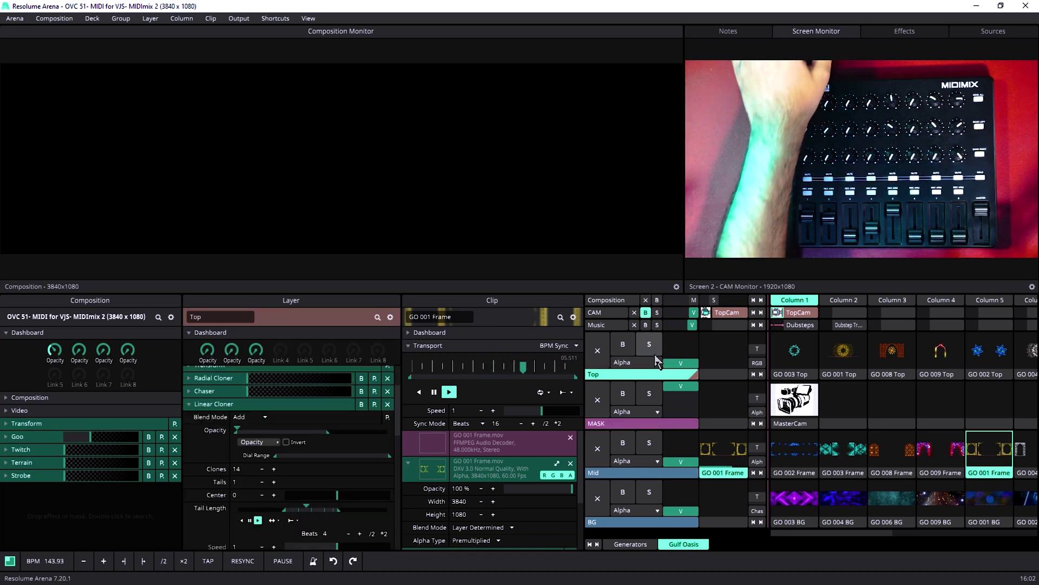
In MIDI mapping mode, map the composition master to CC62 and disconnect-all to D#0
{"action": "key", "text": "ctrl+m"}
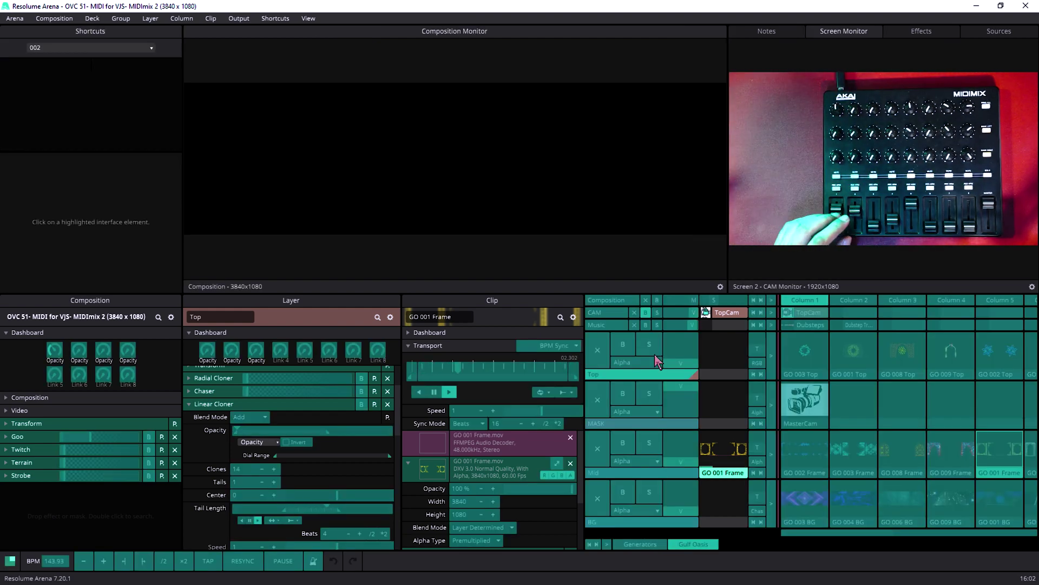
{"action": "left_click", "coordinate": [675, 301]}
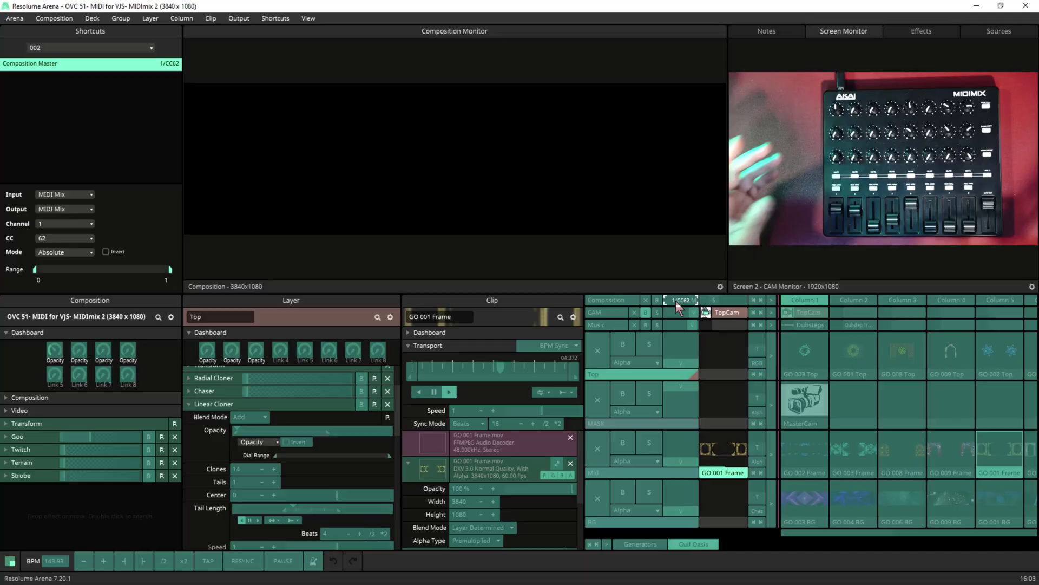
{"action": "left_click", "coordinate": [647, 301]}
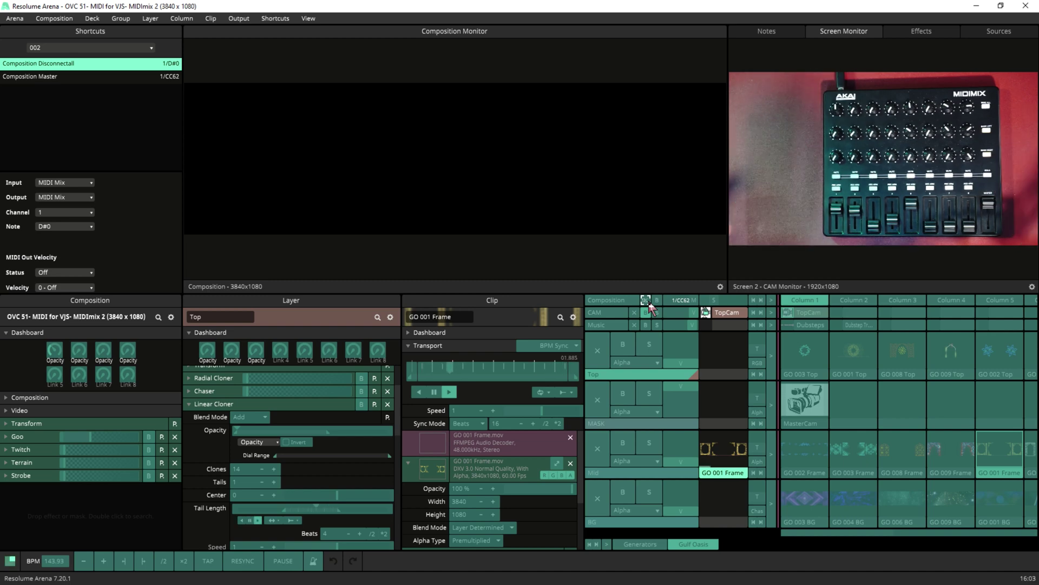
Map the four layer opacities to CC19, CC23, CC27, CC31 and dashboard Link 1 to CC49
{"action": "left_click", "coordinate": [690, 501]}
{"action": "left_click", "coordinate": [681, 450]}
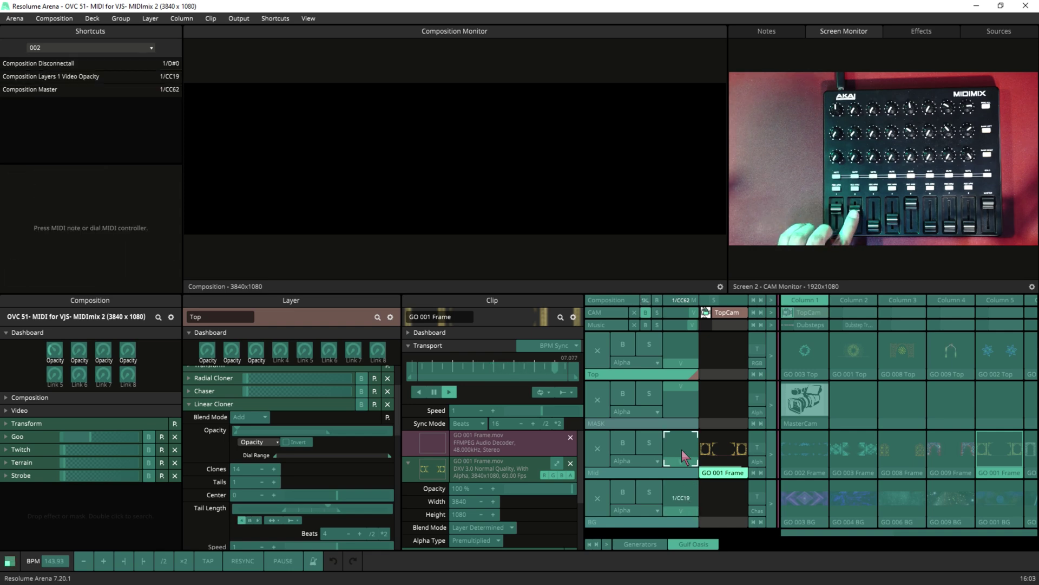
{"action": "left_click", "coordinate": [686, 411]}
{"action": "left_click", "coordinate": [679, 347]}
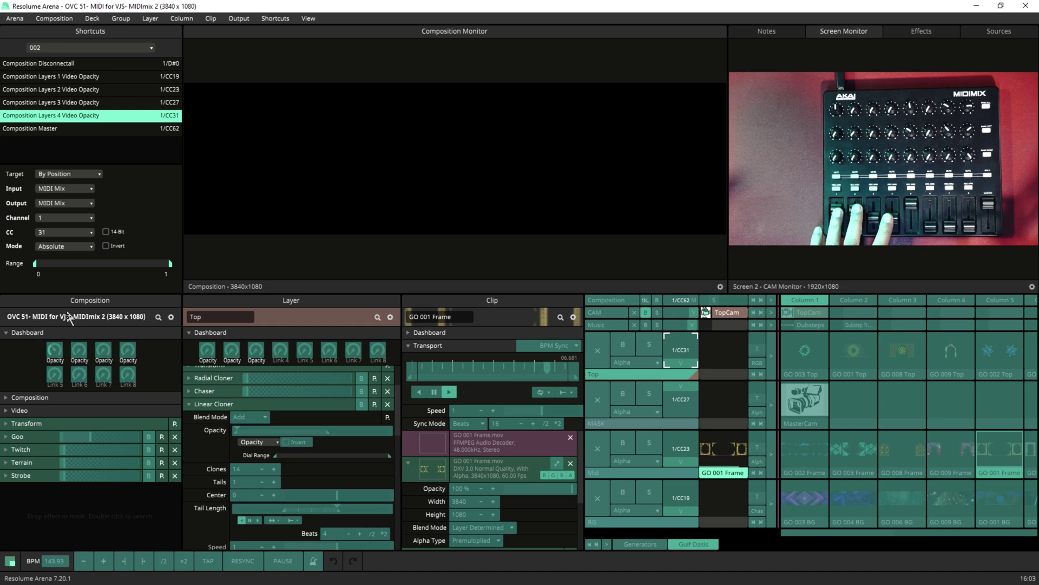
{"action": "left_click", "coordinate": [56, 351]}
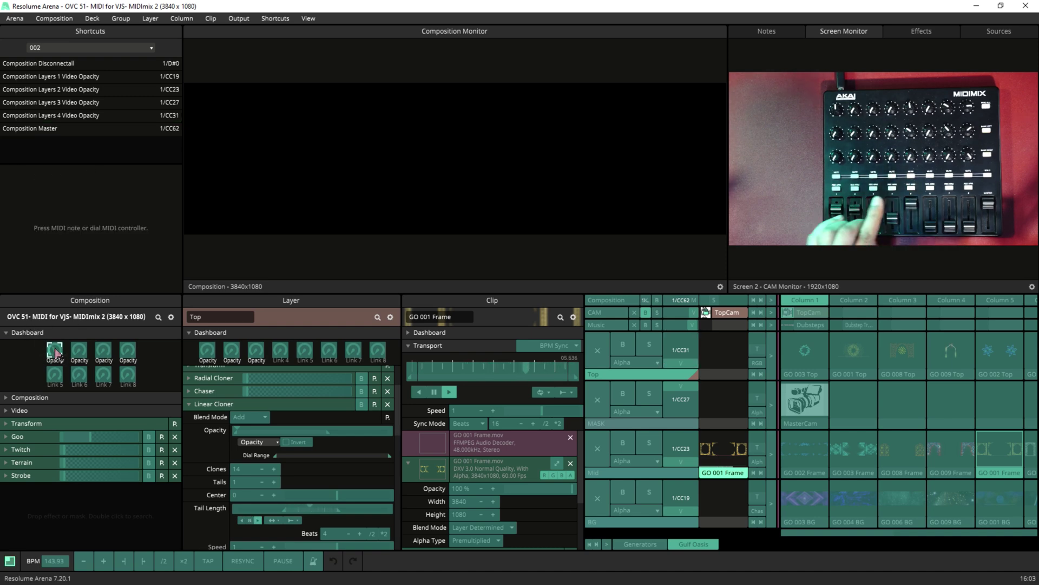
Map dashboard Links 2–4 to CC53, CC57, CC61 and the BG layer's next-clip to C#-2
{"action": "left_click", "coordinate": [79, 351]}
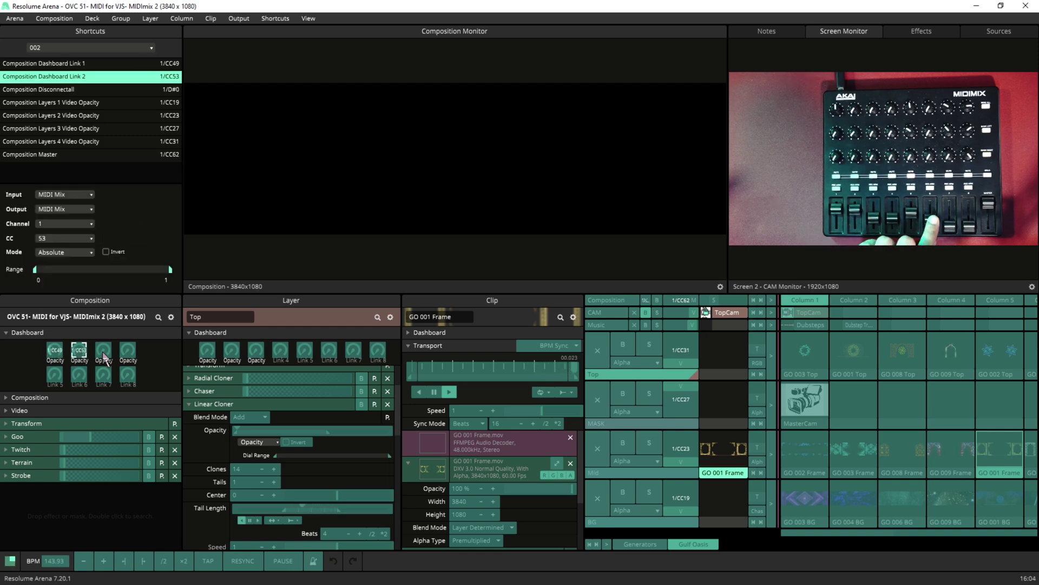
{"action": "left_click", "coordinate": [103, 352]}
{"action": "left_click", "coordinate": [128, 352]}
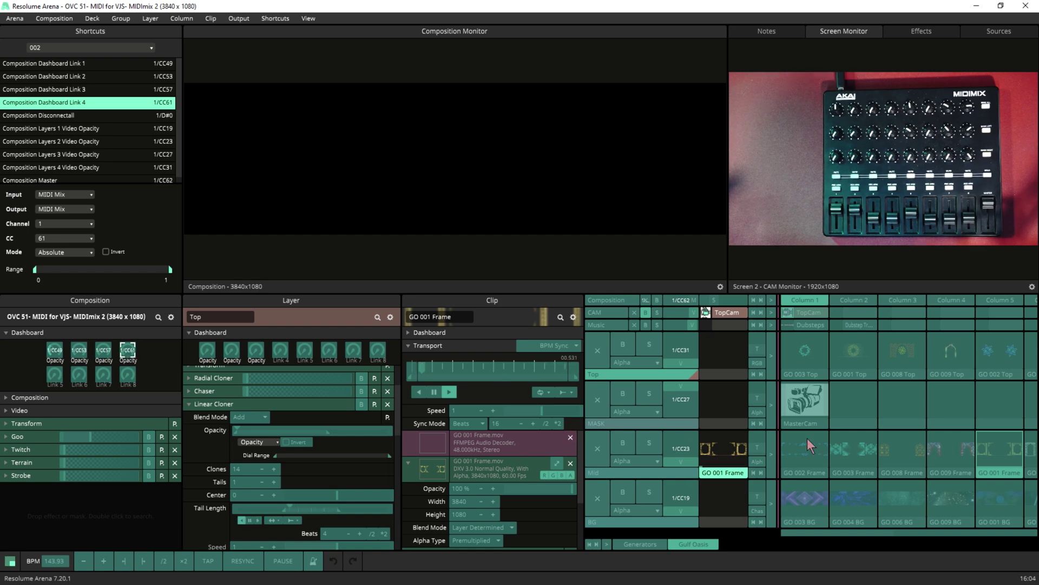
{"action": "left_click", "coordinate": [760, 521]}
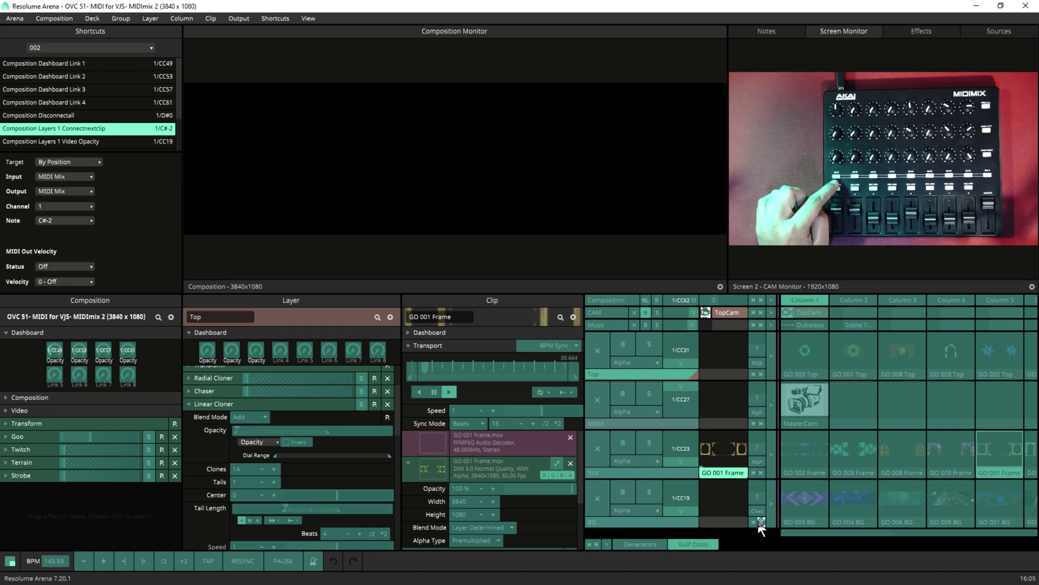
Map BG's previous-clip to D#-2, show layer transition controls, and map Mid and MASK clip-step buttons
{"action": "left_click", "coordinate": [754, 522]}
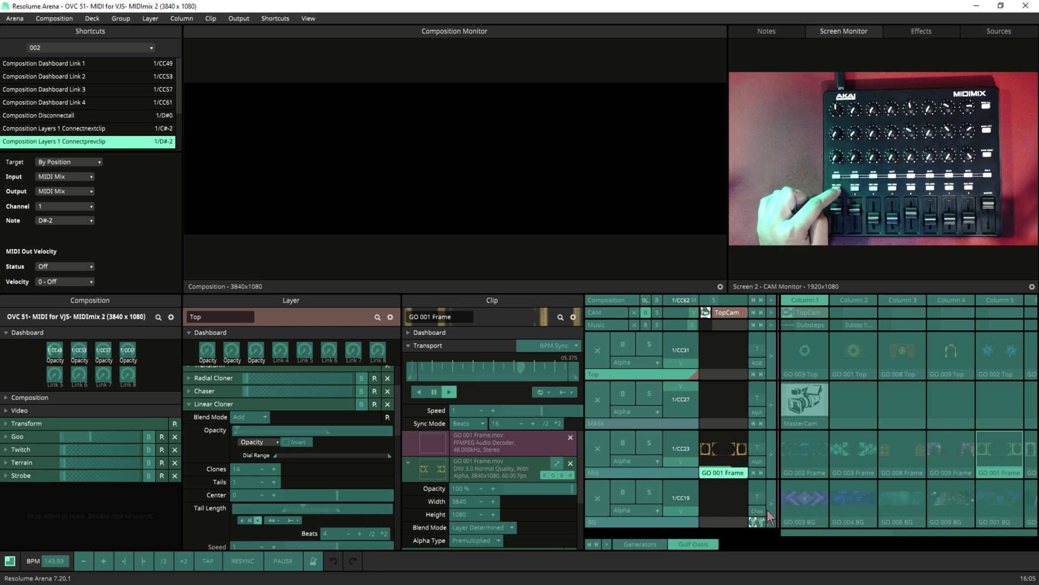
{"action": "left_click", "coordinate": [309, 20]}
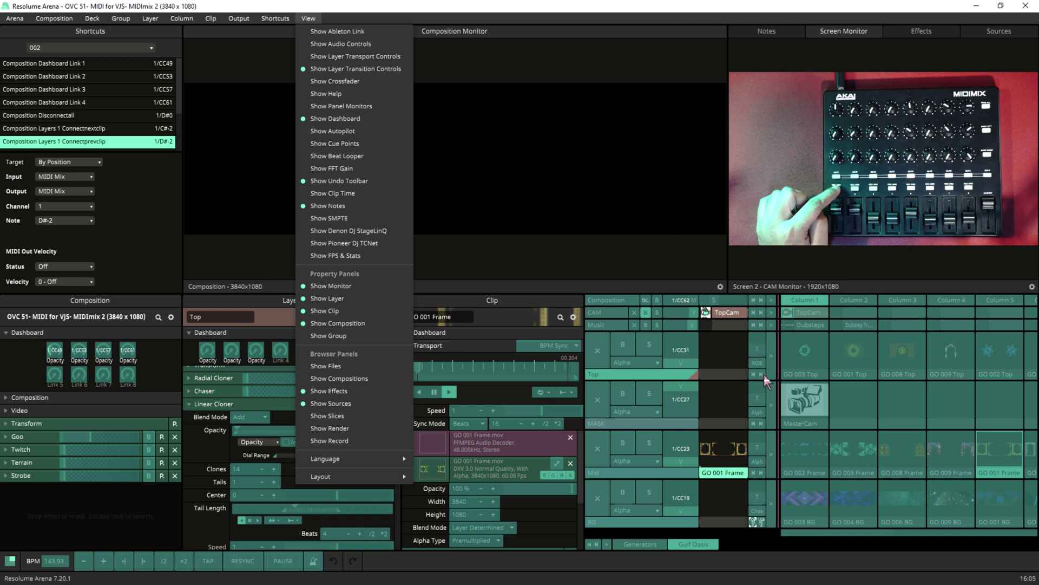
{"action": "left_click", "coordinate": [763, 473]}
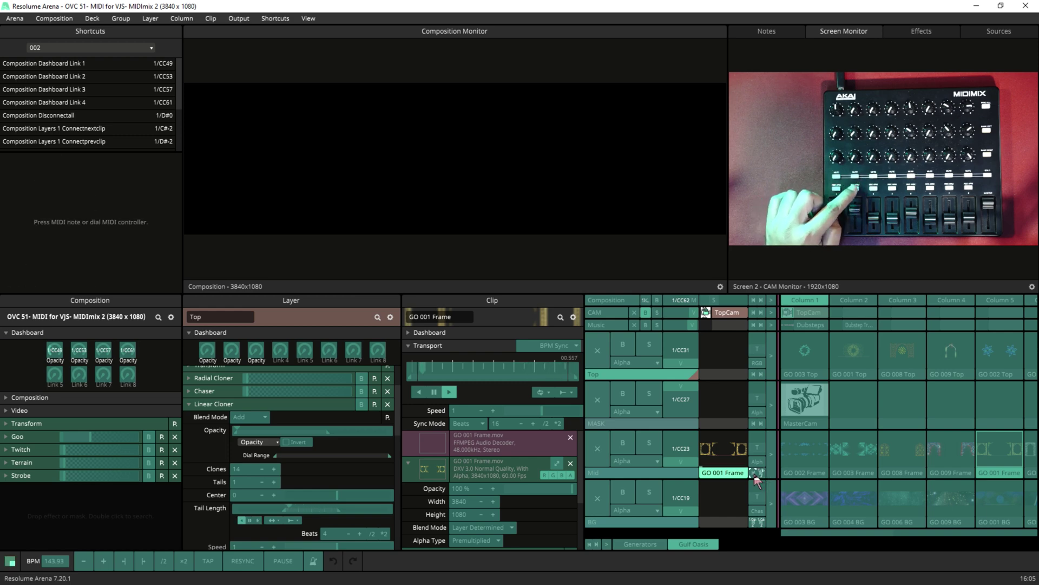
{"action": "left_click", "coordinate": [761, 423]}
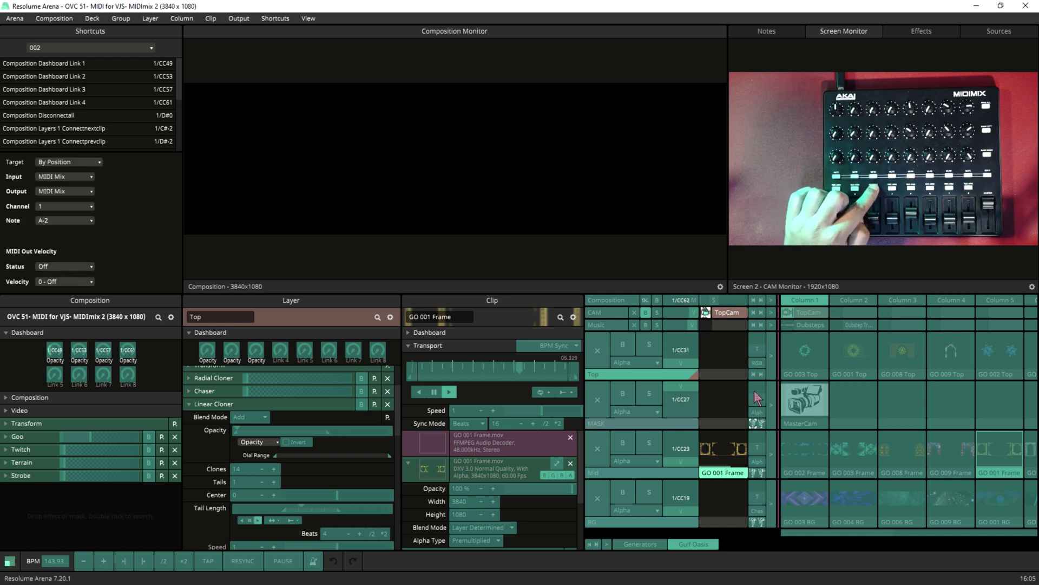
Map the Top layer's next and previous clip buttons and BG's transition duration
{"action": "left_click", "coordinate": [762, 376]}
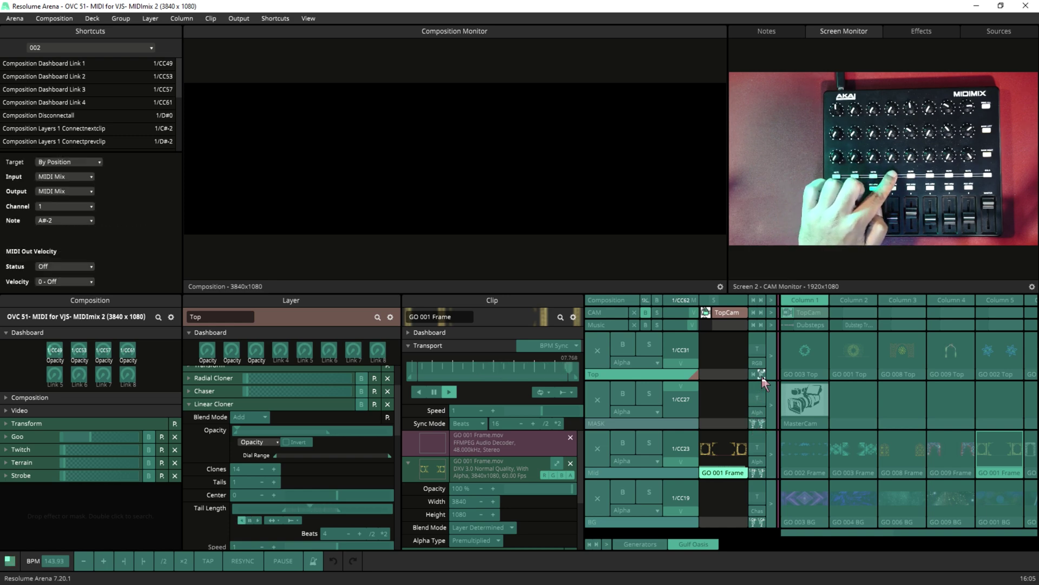
{"action": "left_click", "coordinate": [754, 376]}
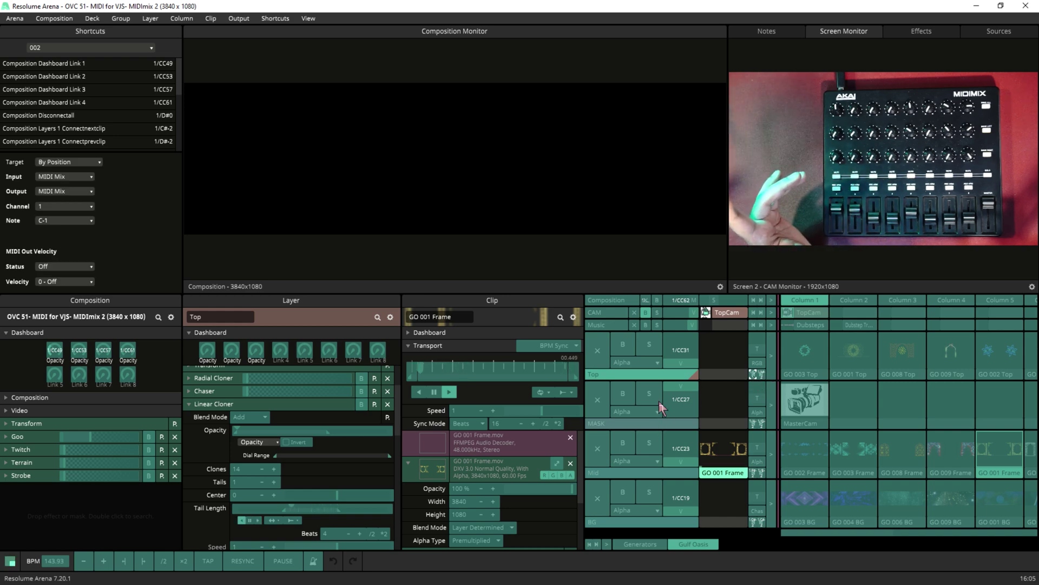
{"action": "left_click", "coordinate": [759, 494]}
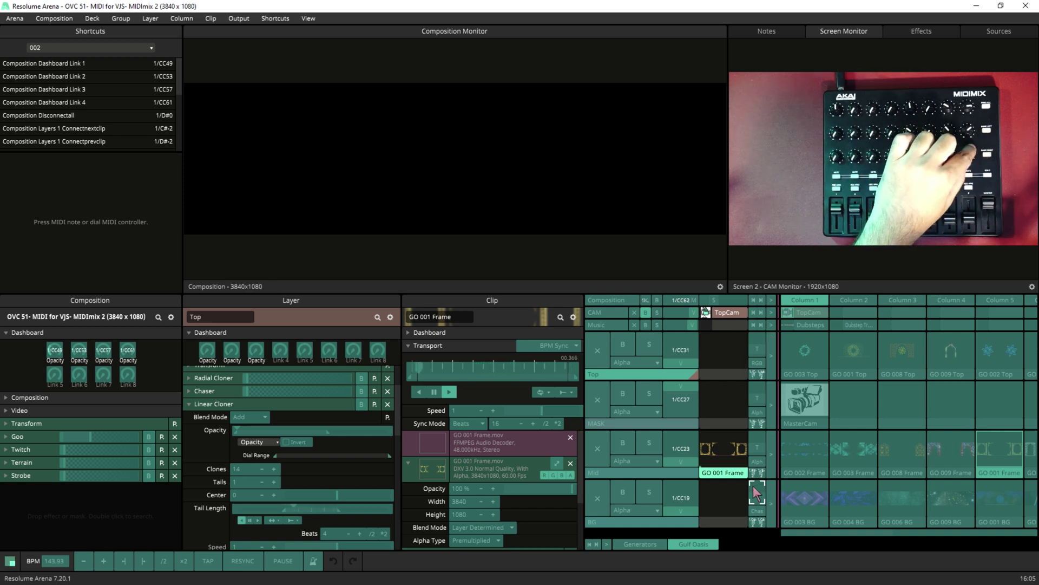
Map the Mid, MASK and Top transition durations to CC60 and cap Top's range at 2
{"action": "left_click", "coordinate": [757, 443]}
{"action": "left_click", "coordinate": [758, 399]}
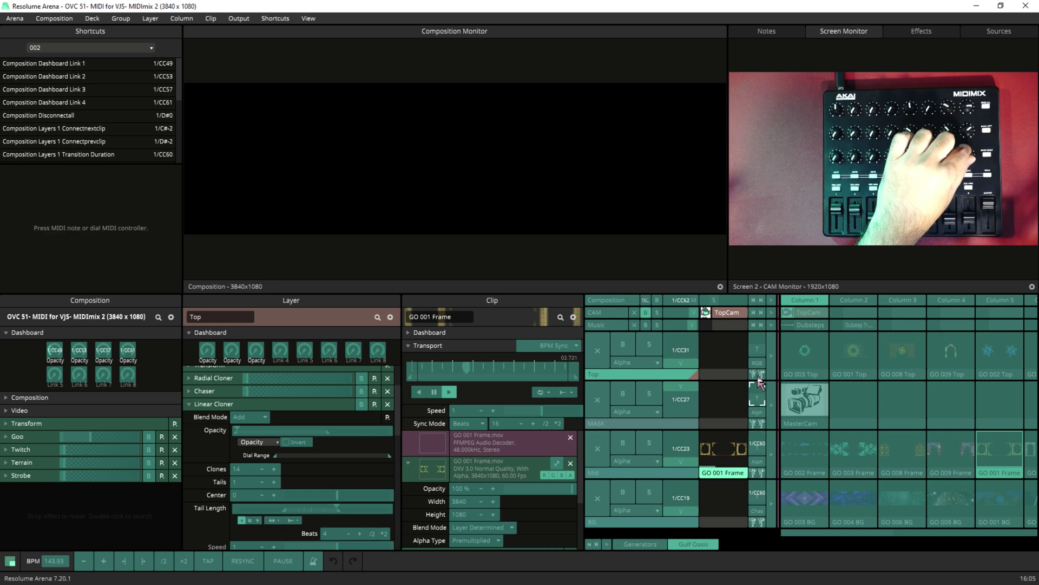
{"action": "left_click", "coordinate": [757, 351]}
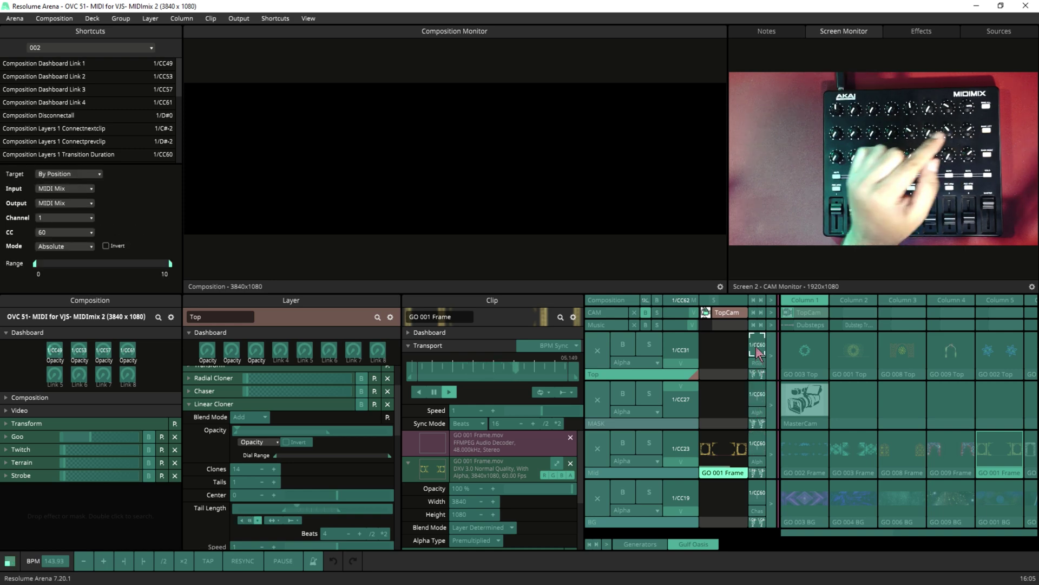
{"action": "left_click", "coordinate": [164, 274]}
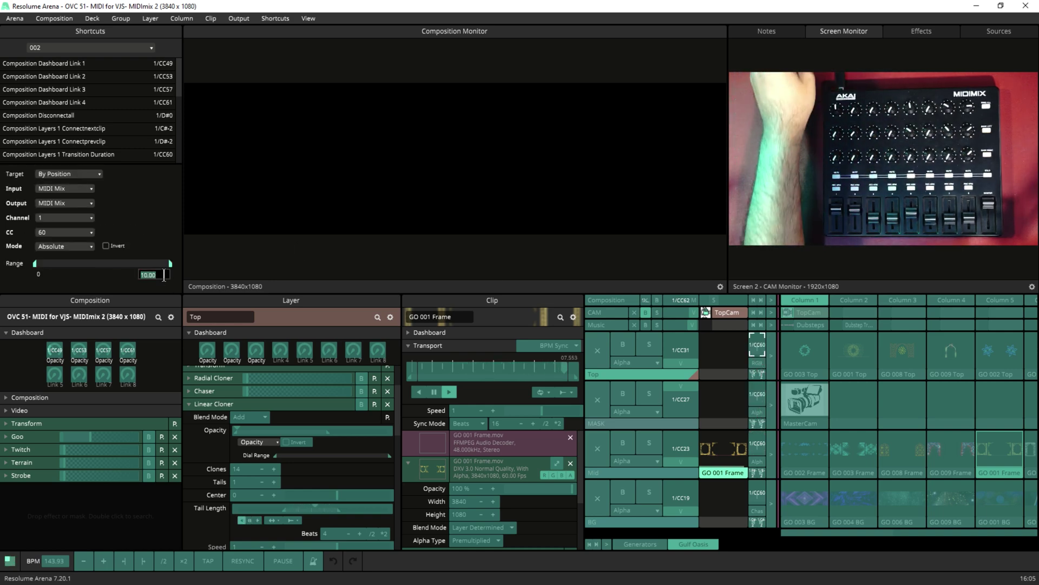
{"action": "type", "text": "2"}
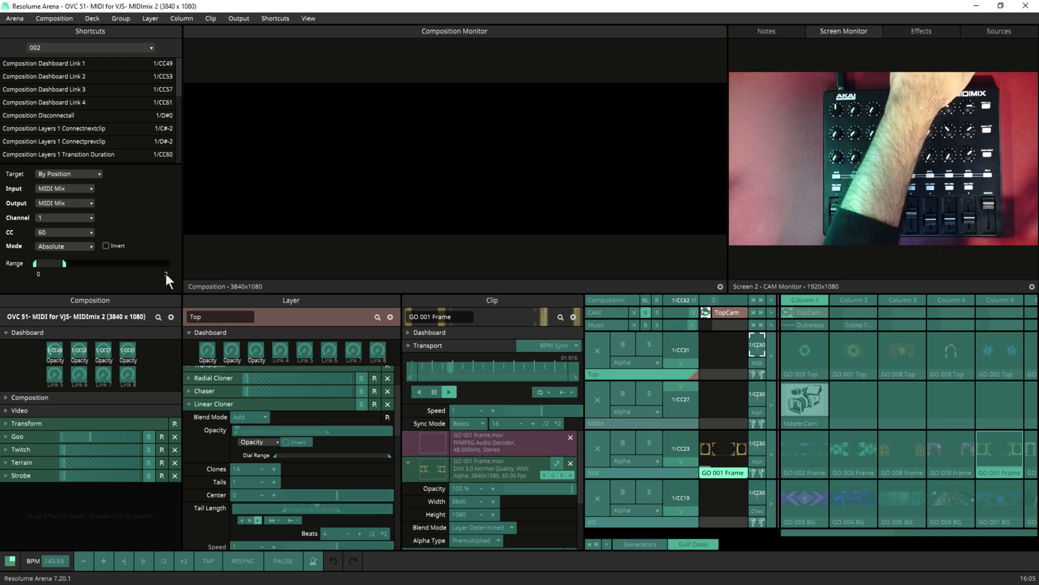
Set the range maximum of the MASK and BG transition mappings to 2
{"action": "left_click", "coordinate": [757, 399]}
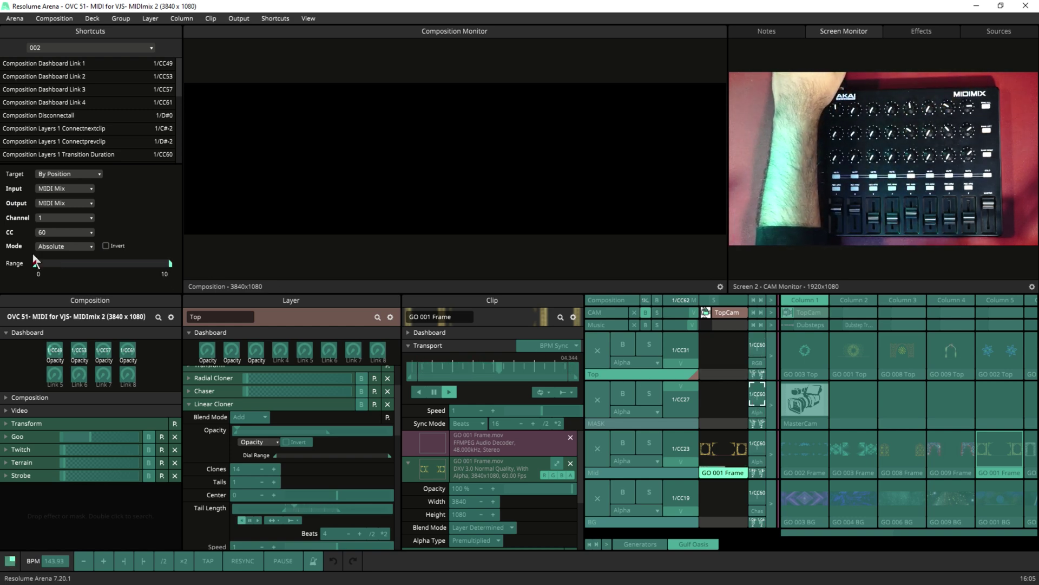
{"action": "left_click", "coordinate": [164, 274]}
{"action": "type", "text": "2"}
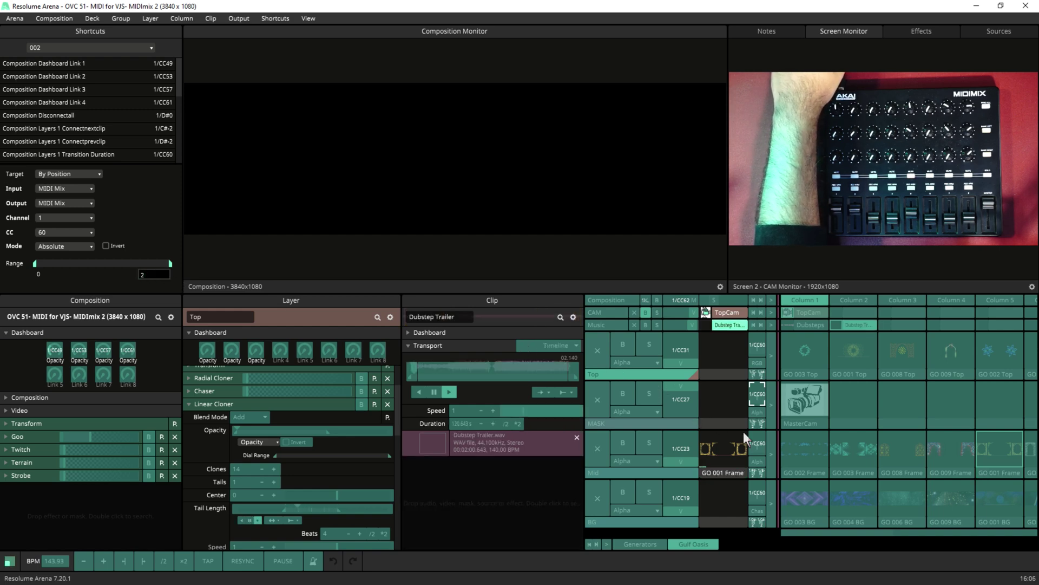
{"action": "left_click", "coordinate": [756, 447]}
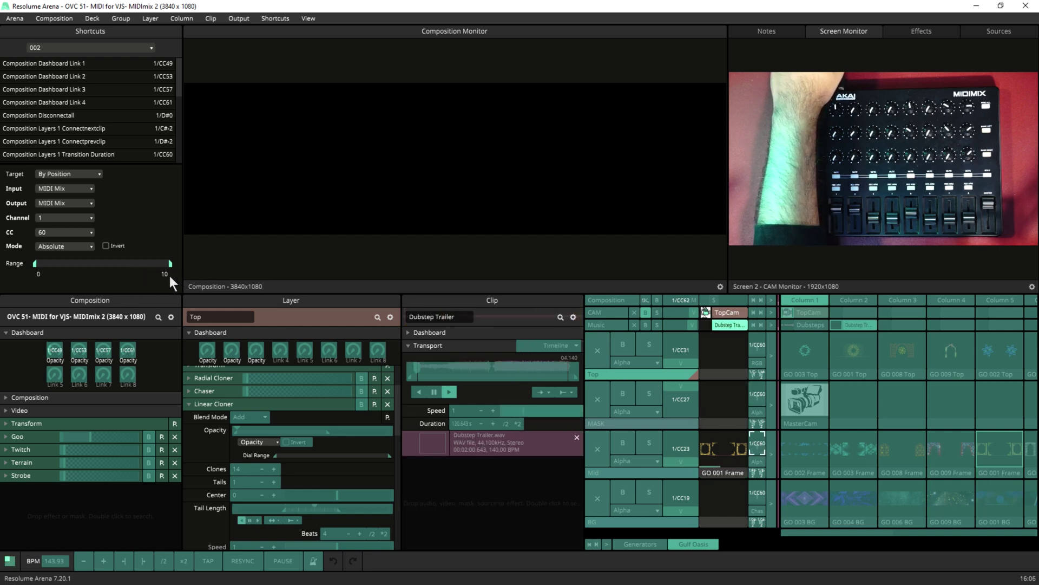
{"action": "left_click", "coordinate": [757, 497]}
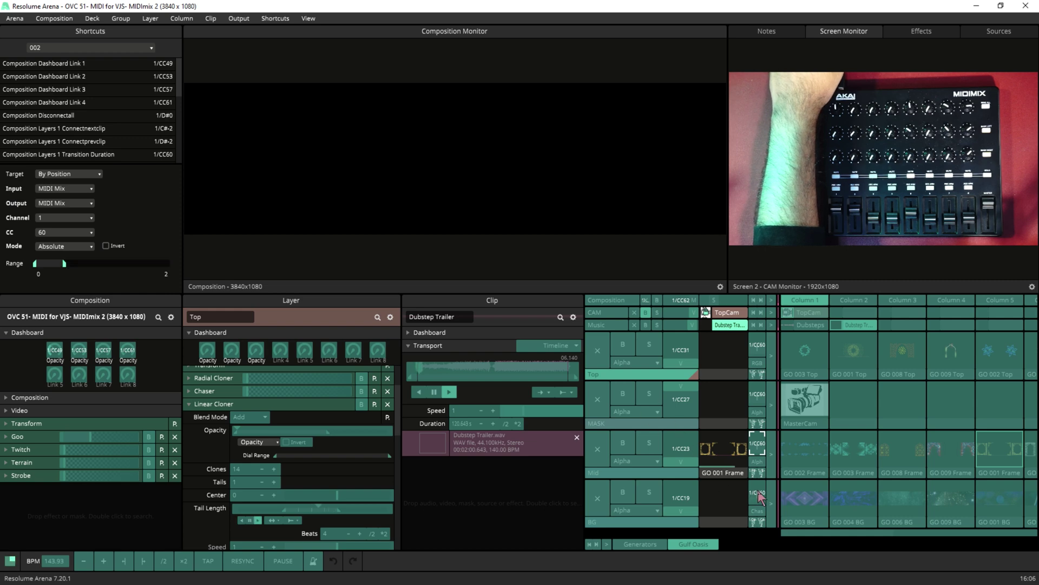
{"action": "left_click", "coordinate": [161, 272]}
{"action": "type", "text": "2"}
{"action": "key", "text": "Return"}
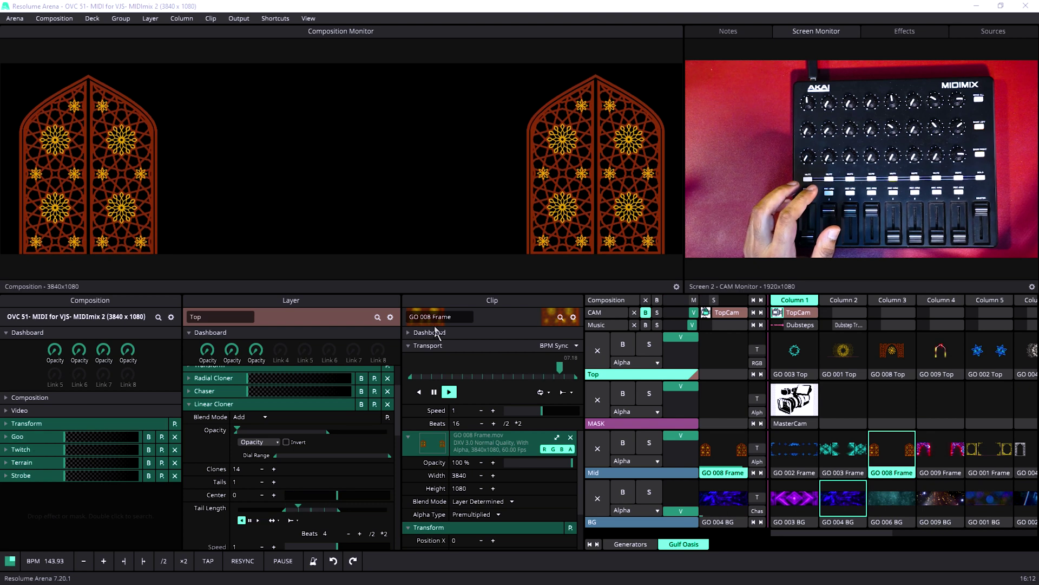
Dock clip properties right, tab composition and layer properties, and launch GO 009 BG
{"action": "left_click_drag", "start_coordinate": [449, 299], "coordinate": [947, 319]}
{"action": "left_click_drag", "start_coordinate": [184, 303], "coordinate": [74, 408]}
{"action": "left_click", "coordinate": [97, 300]}
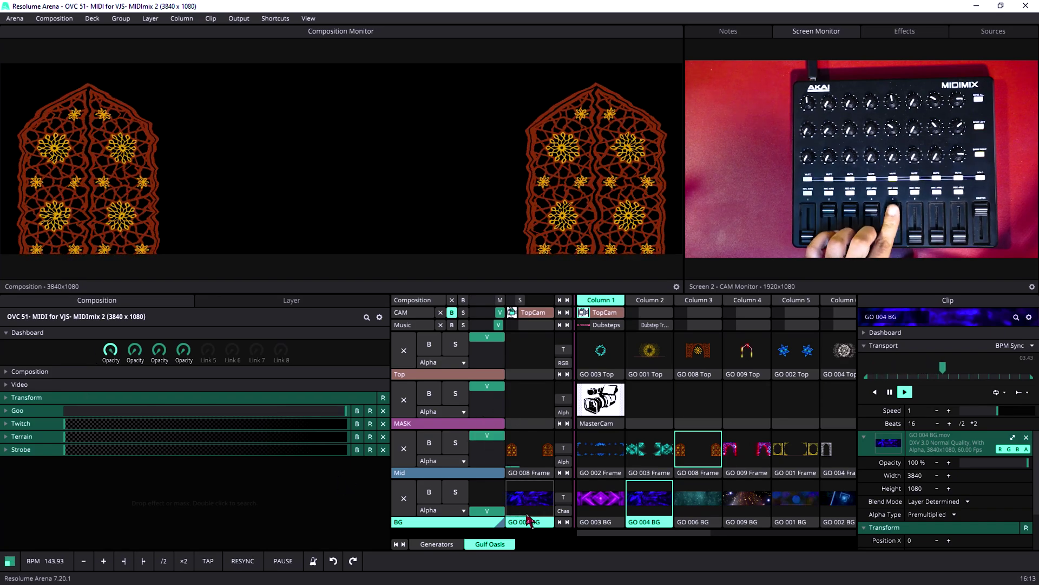
{"action": "left_click", "coordinate": [743, 501]}
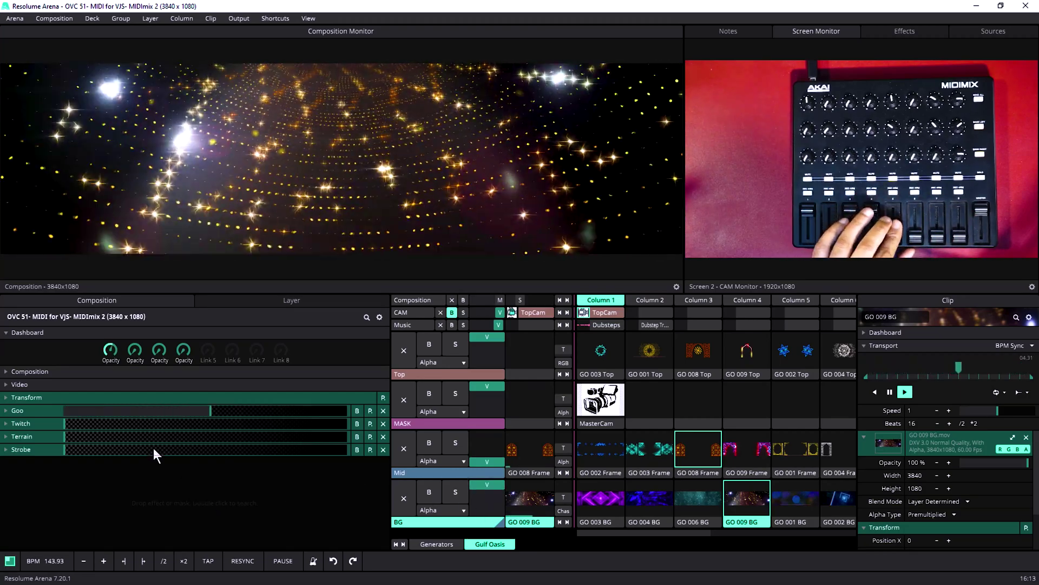
Unlink Goo's Opacity from the dashboard and relink it to Dashboard Link 1
{"action": "left_click", "coordinate": [16, 411]}
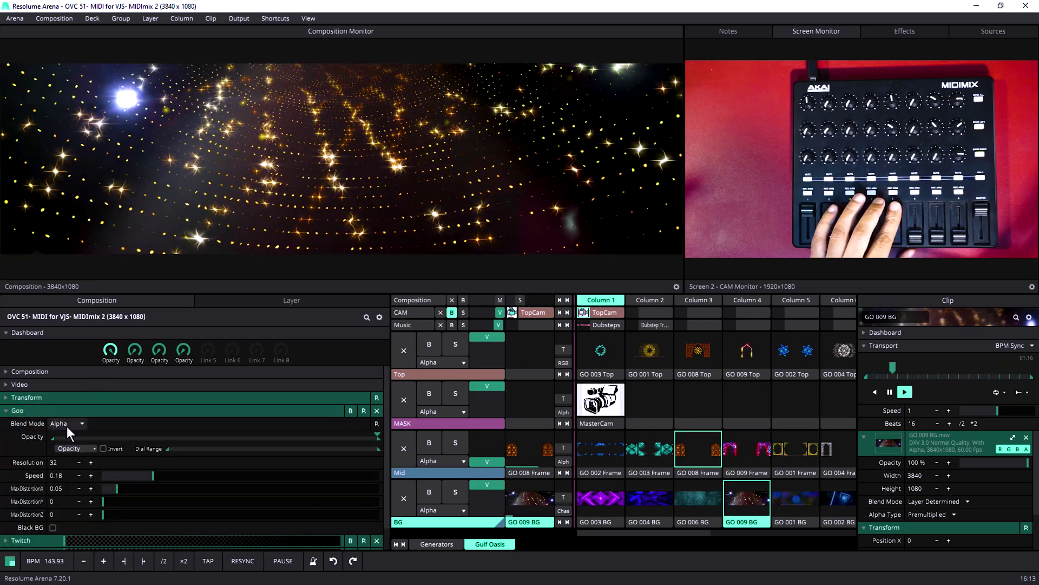
{"action": "left_click", "coordinate": [16, 437]}
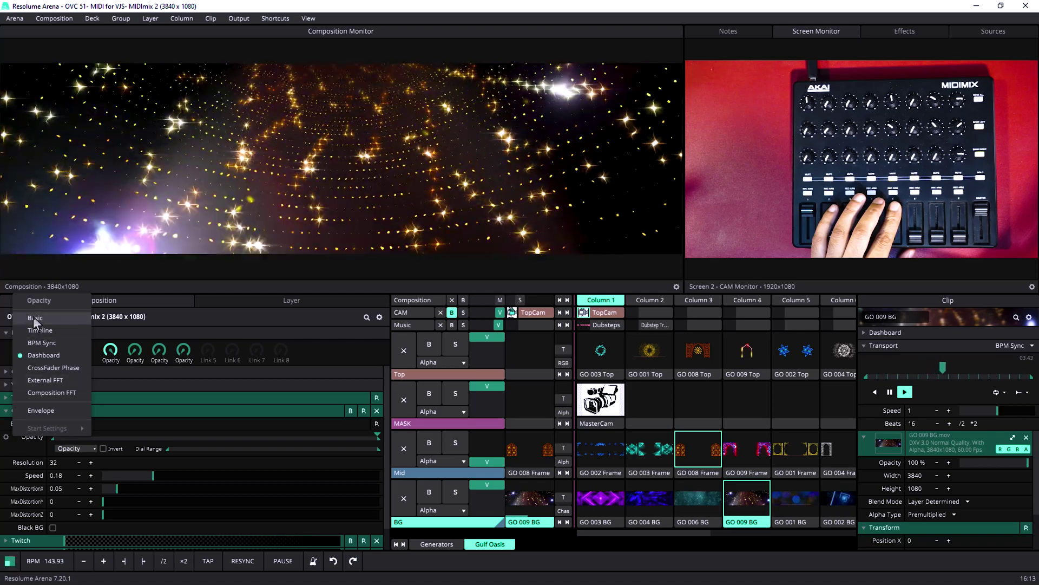
{"action": "left_click", "coordinate": [43, 355]}
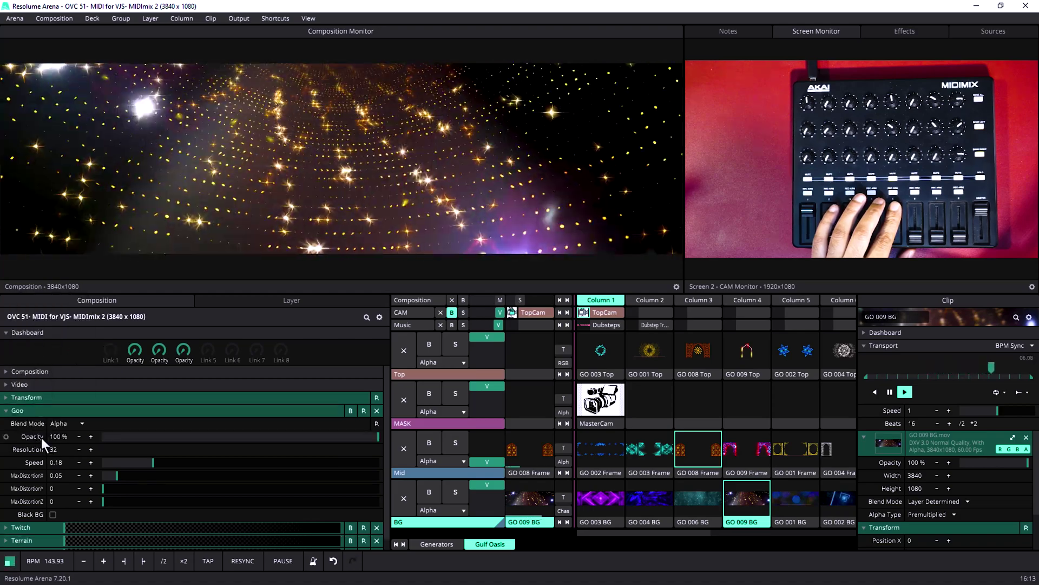
{"action": "left_click_drag", "start_coordinate": [28, 438], "coordinate": [106, 353]}
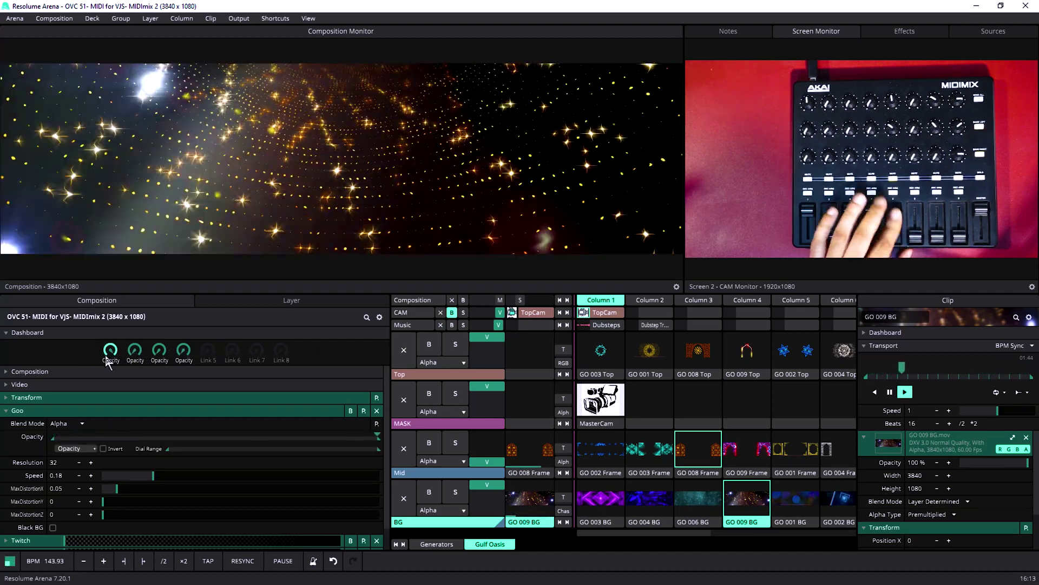
{"action": "left_click", "coordinate": [35, 411]}
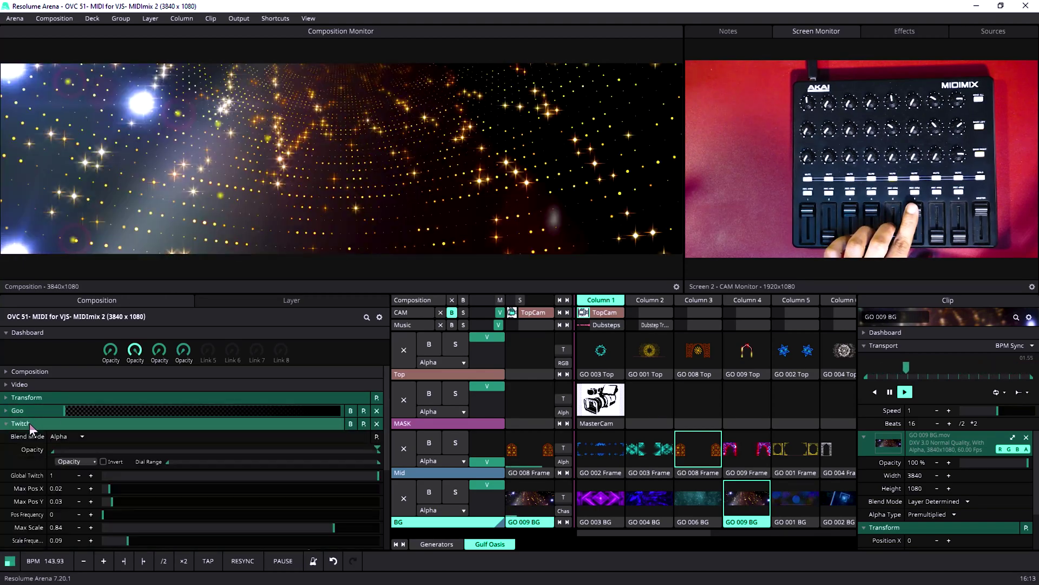
{"action": "left_click", "coordinate": [30, 423]}
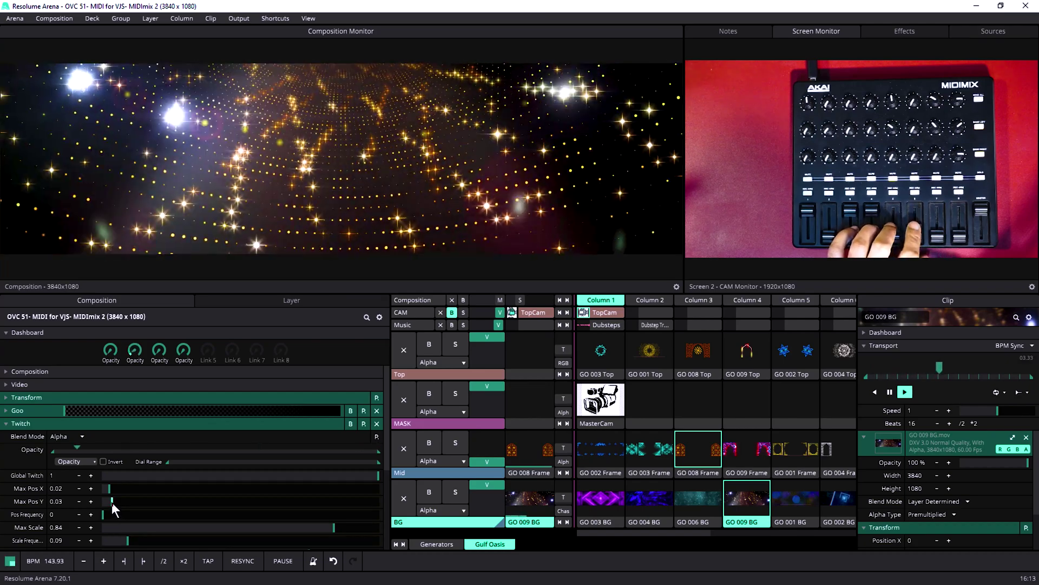
{"action": "left_click", "coordinate": [51, 422]}
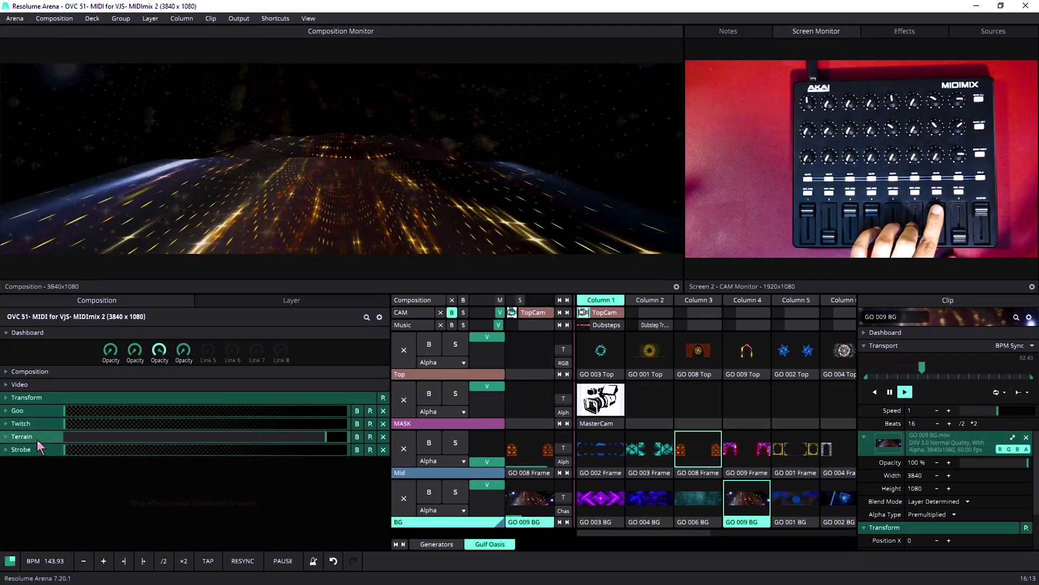
Launch GO 003 BG on the BG layer while reviewing the Terrain effect's parameters
{"action": "left_click", "coordinate": [37, 438]}
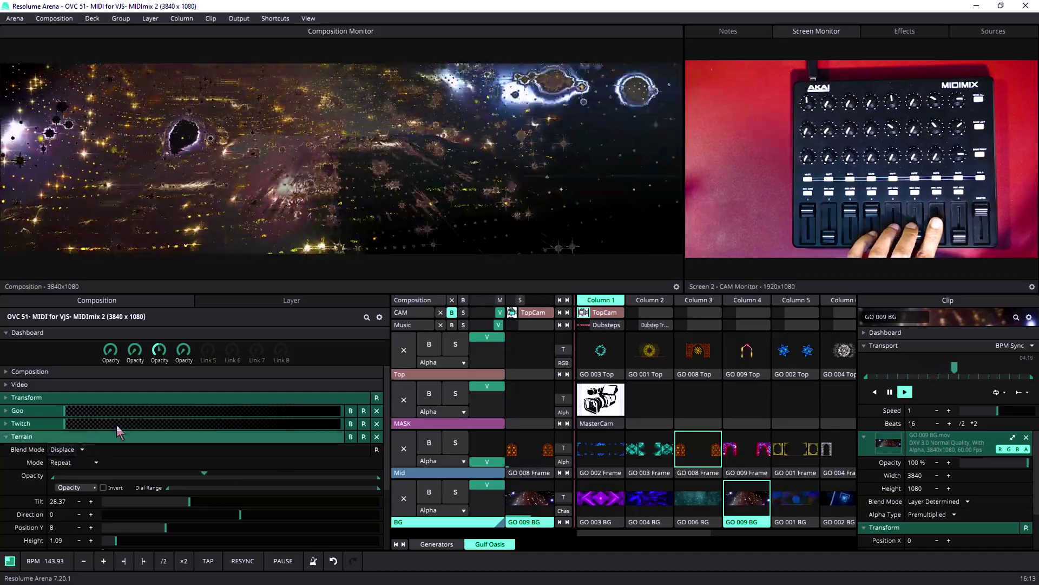
{"action": "left_click", "coordinate": [599, 500]}
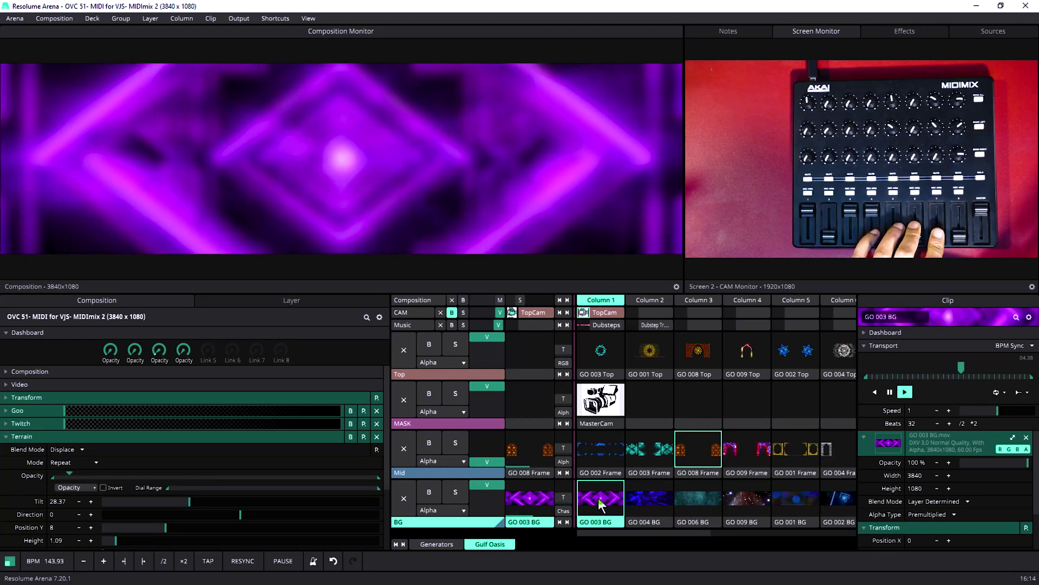
{"action": "left_click", "coordinate": [127, 435]}
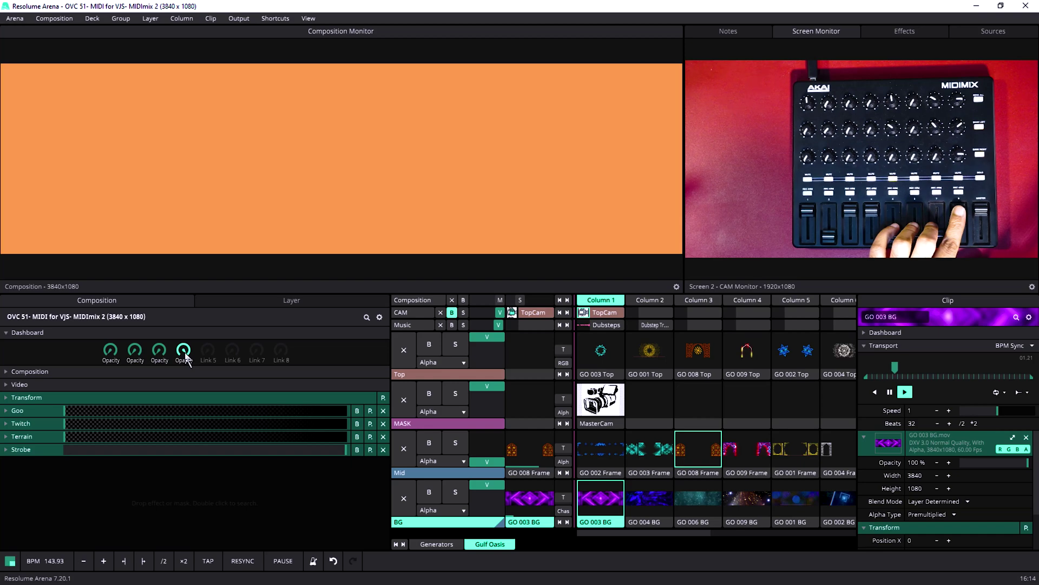
Link Strobe's Frequency to the fourth dashboard knob and adjust its dial range
{"action": "left_click", "coordinate": [37, 449]}
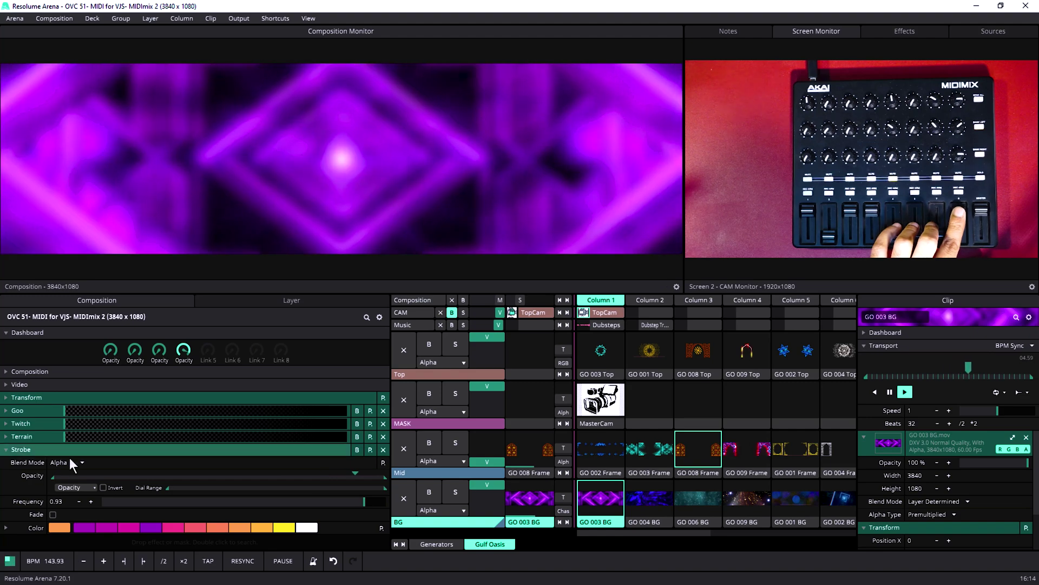
{"action": "left_click_drag", "start_coordinate": [27, 503], "coordinate": [187, 352]}
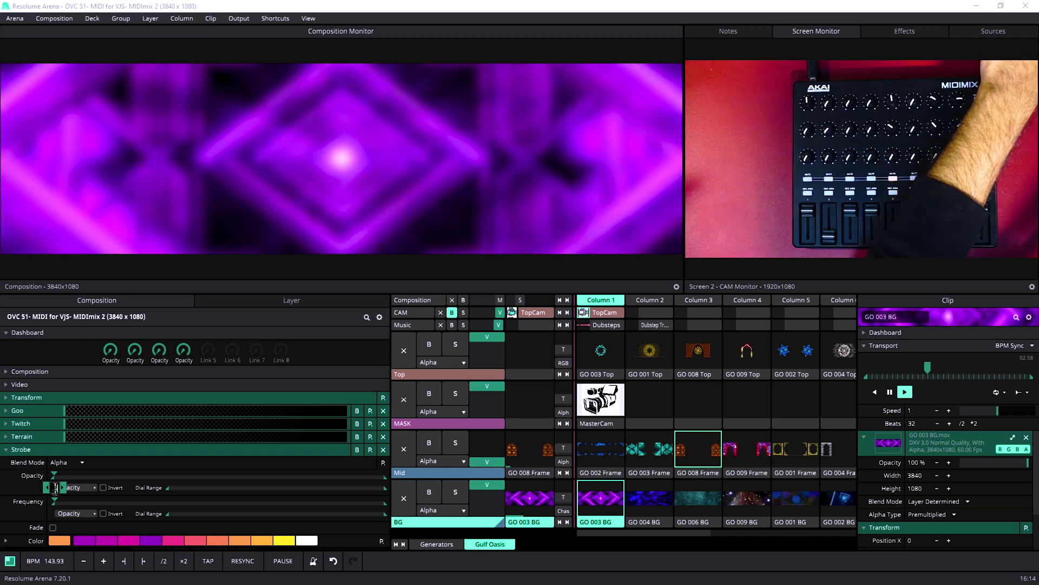
{"action": "left_click", "coordinate": [210, 502]}
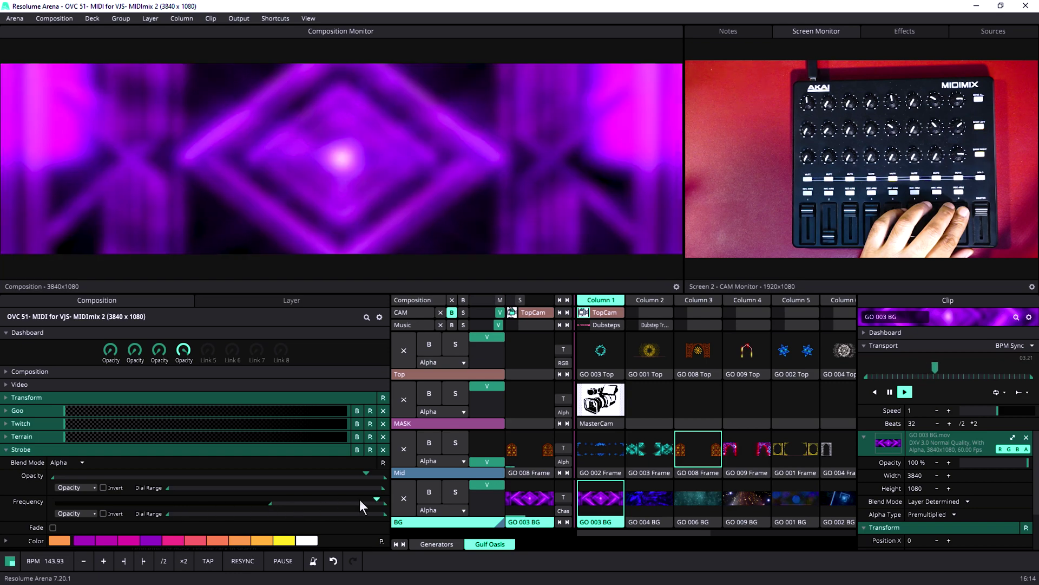
{"action": "mouse_move", "coordinate": [381, 503]}
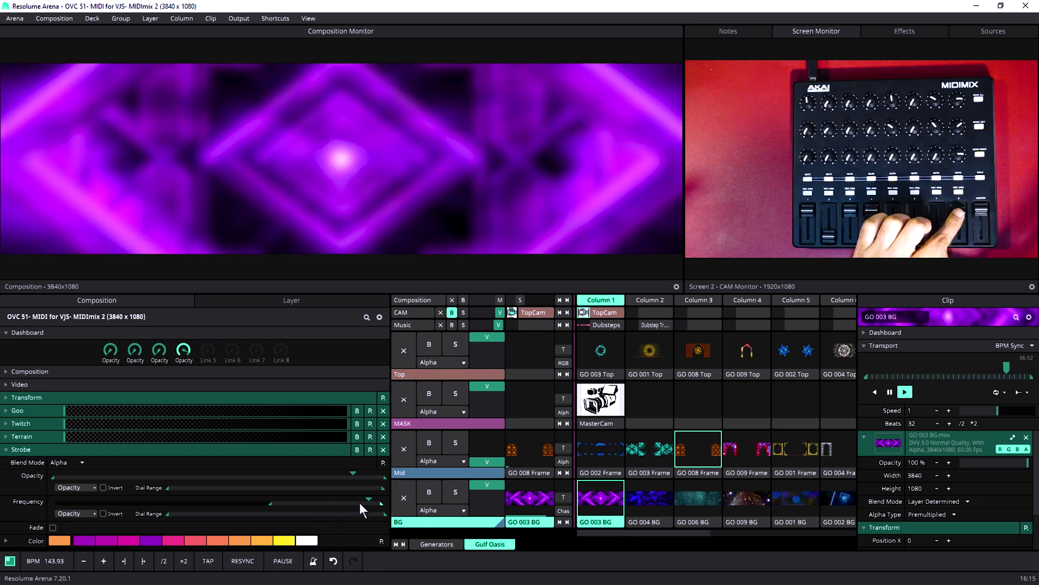
Return Strobe Frequency to a plain slider and MIDI-map it to CC 58
{"action": "left_click", "coordinate": [5, 502]}
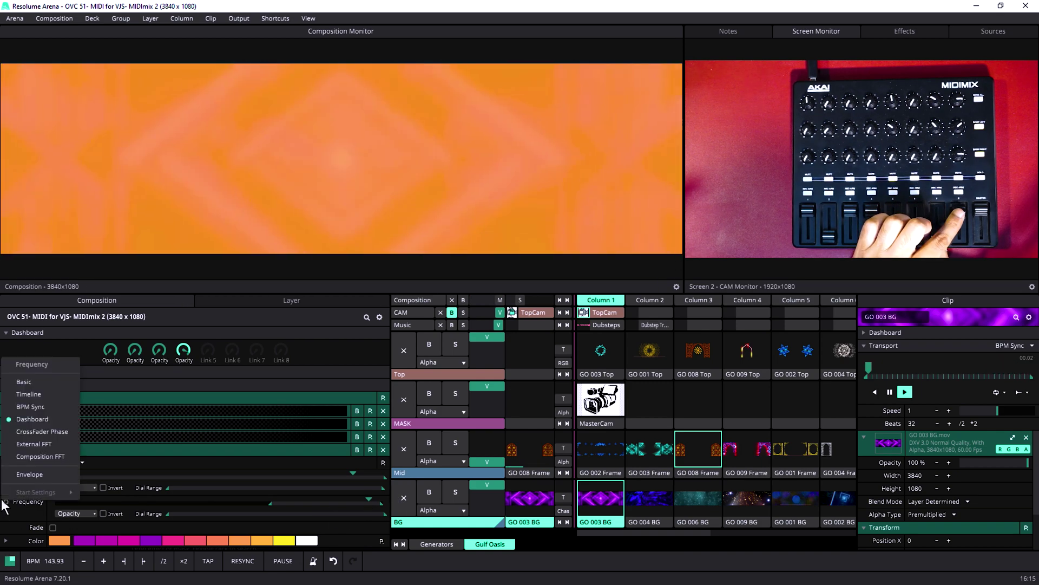
{"action": "left_click", "coordinate": [24, 395]}
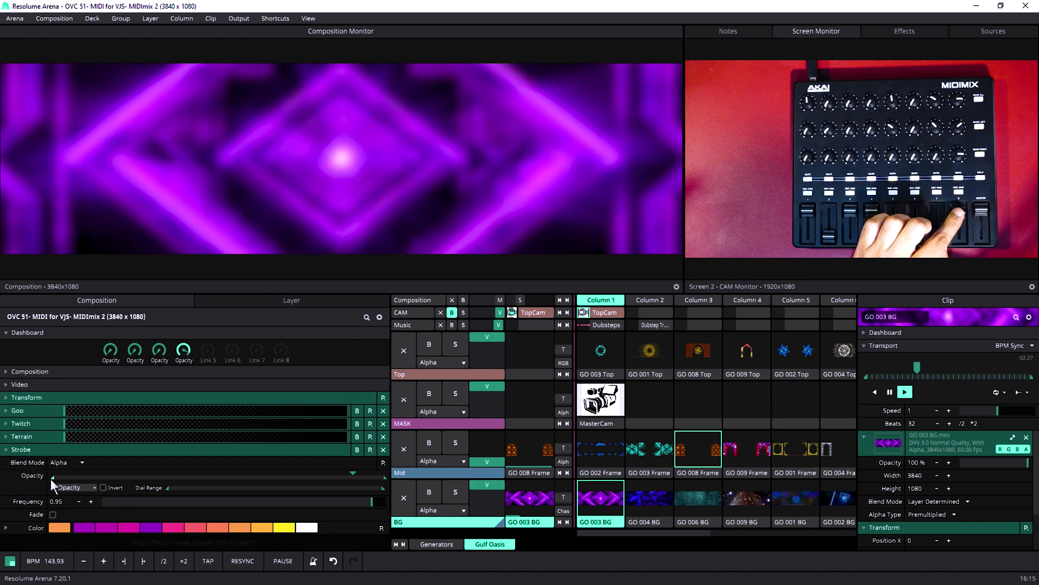
{"action": "key", "text": "ctrl+m"}
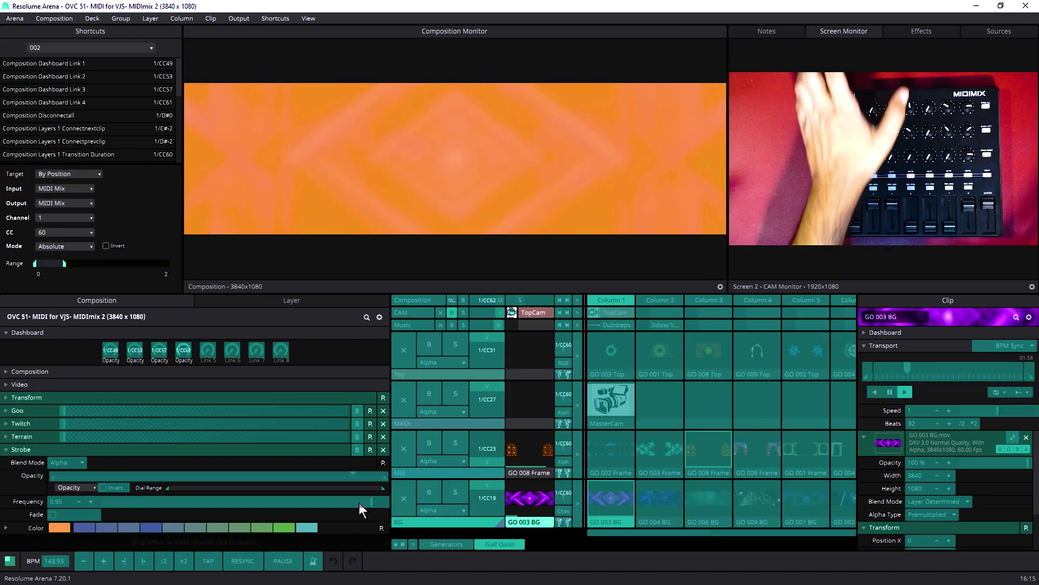
{"action": "left_click", "coordinate": [358, 503]}
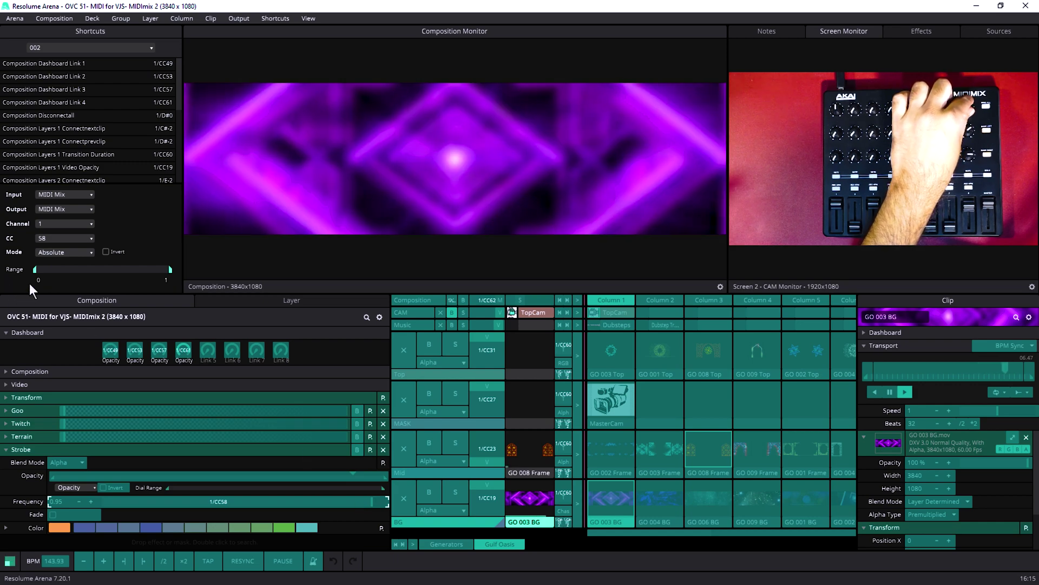
Limit the Frequency MIDI range to 0.66–0.99 and exit MIDI mapping mode
{"action": "double_click", "coordinate": [38, 278]}
{"action": "type", "text": "56"}
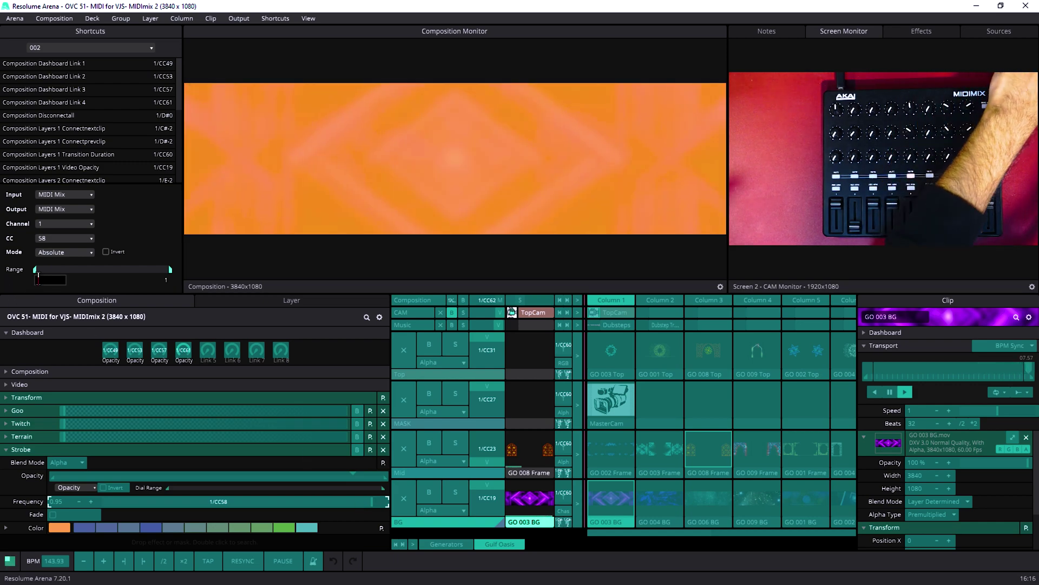
{"action": "key", "text": "Return"}
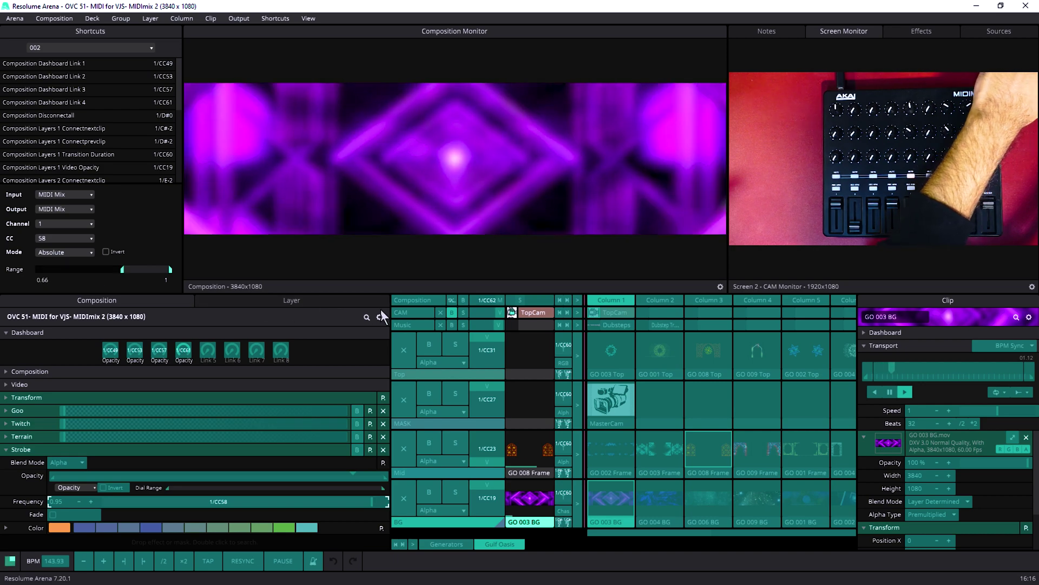
{"action": "scroll", "coordinate": [170, 281], "scroll_direction": "down", "scroll_amount": 1}
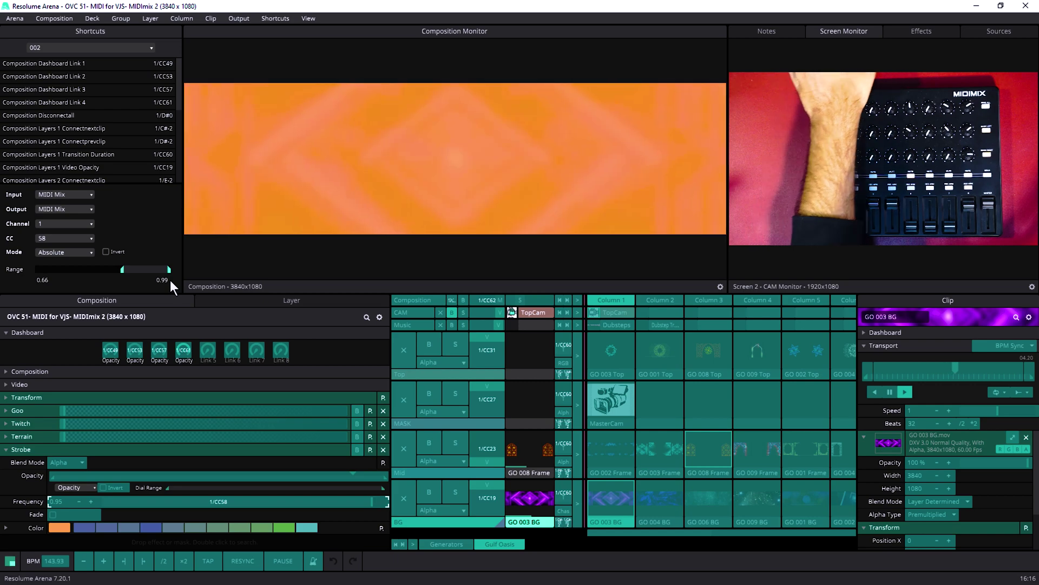
{"action": "key", "text": "ctrl+m"}
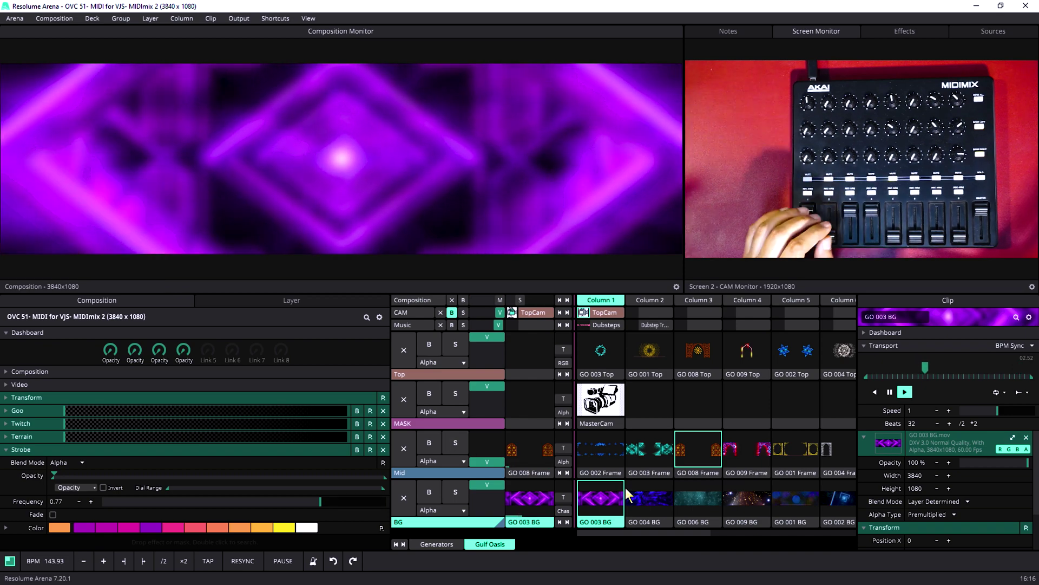
Launch GO 004 BG and MIDI-map the BG dashboard's Opacity, Frequency and Variation knobs
{"action": "left_click", "coordinate": [648, 503]}
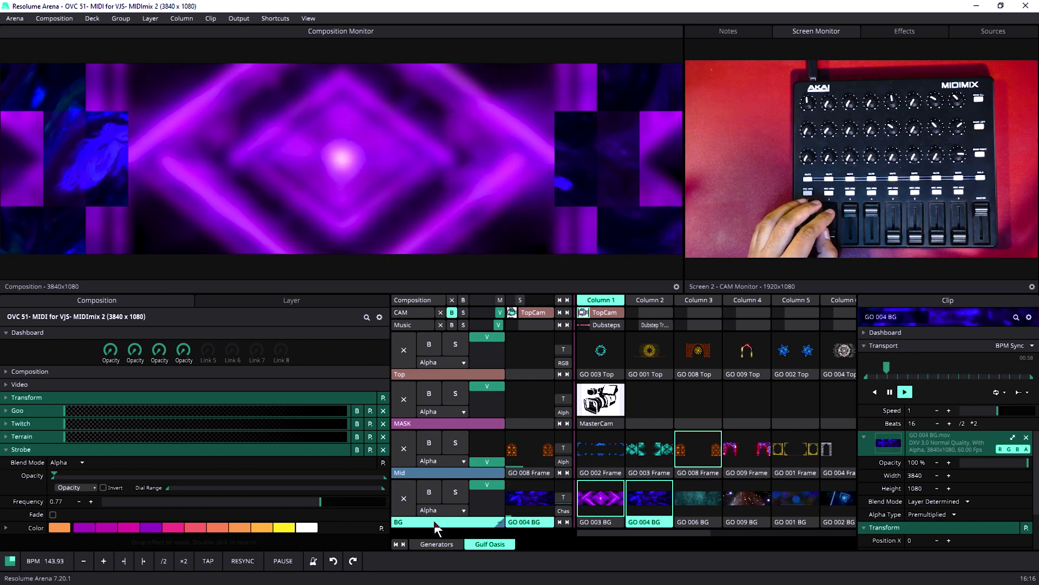
{"action": "left_click", "coordinate": [435, 523]}
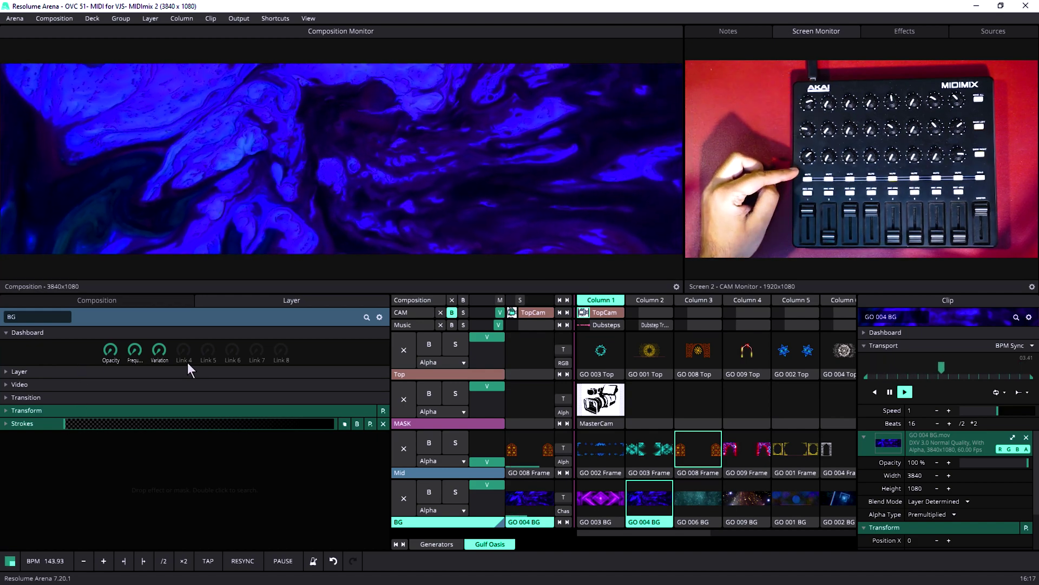
{"action": "key", "text": "ctrl+m"}
{"action": "left_click", "coordinate": [111, 350]}
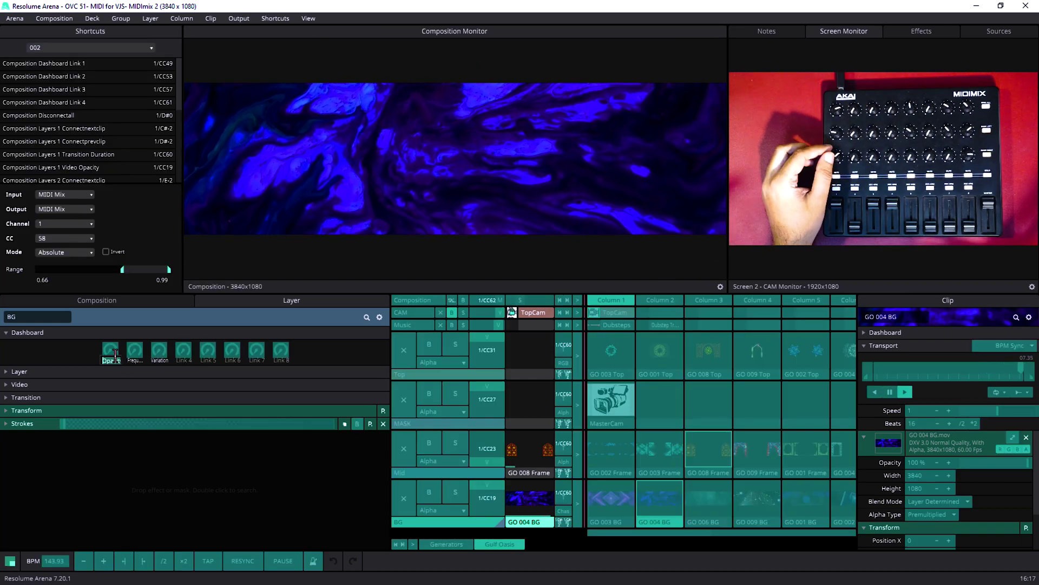
{"action": "left_click", "coordinate": [135, 351]}
{"action": "left_click", "coordinate": [159, 352]}
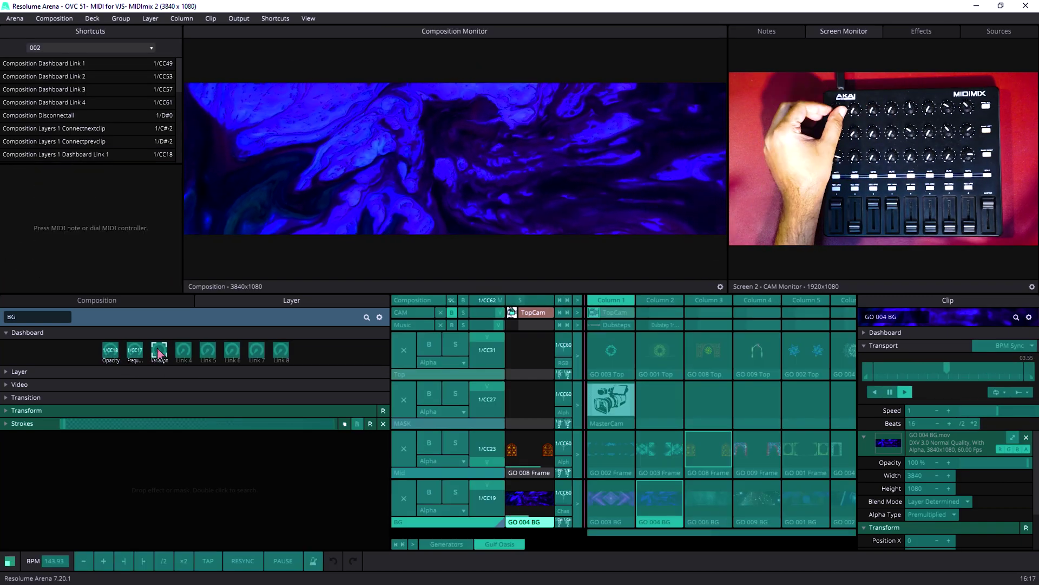
{"action": "key", "text": "ctrl+m"}
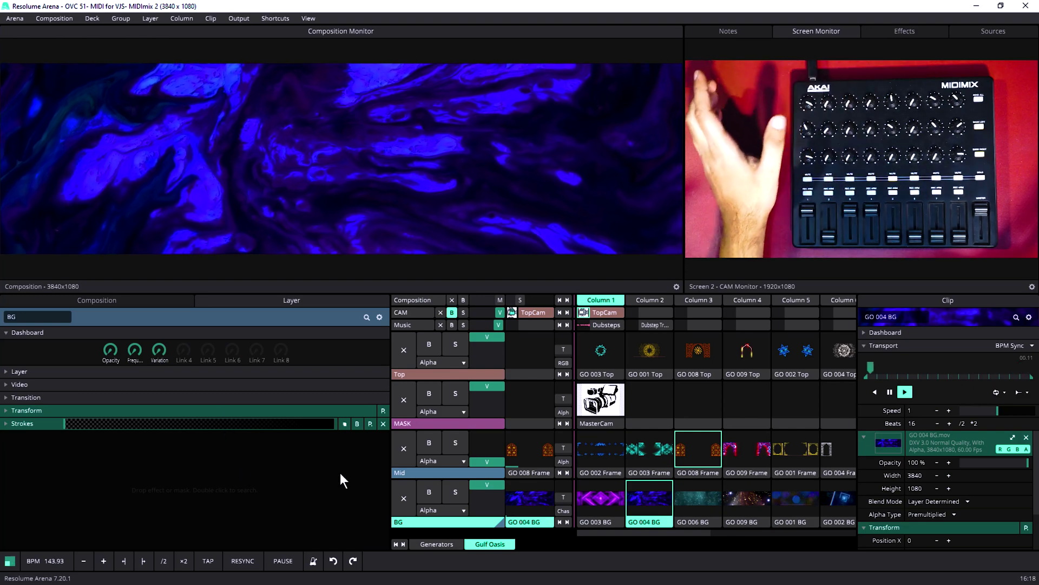
MIDI-map the Mid layer's Opacity, Link 2 and Link 3 dashboard knobs
{"action": "left_click", "coordinate": [395, 475]}
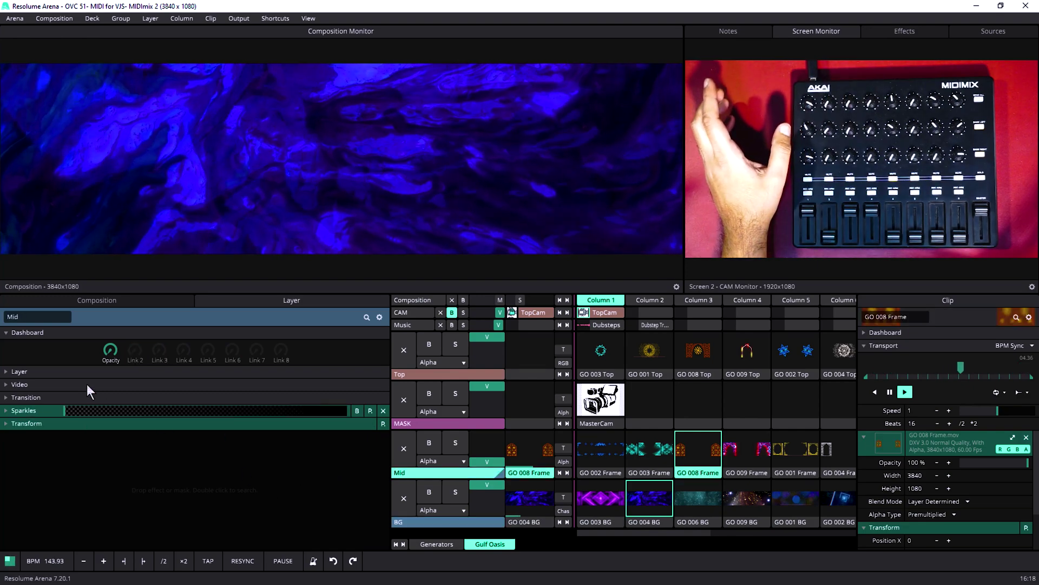
{"action": "key", "text": "ctrl+m"}
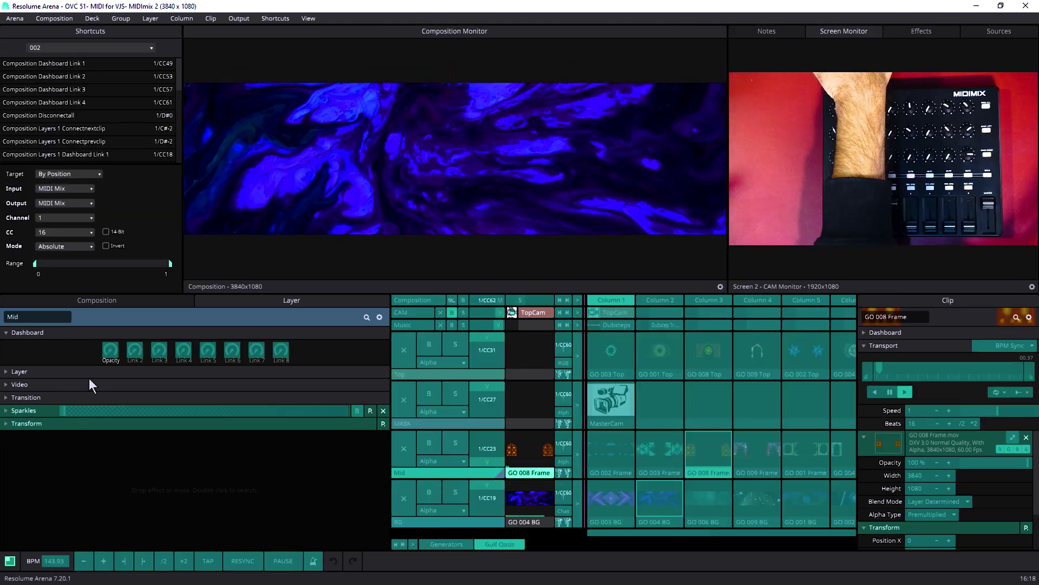
{"action": "left_click", "coordinate": [110, 351]}
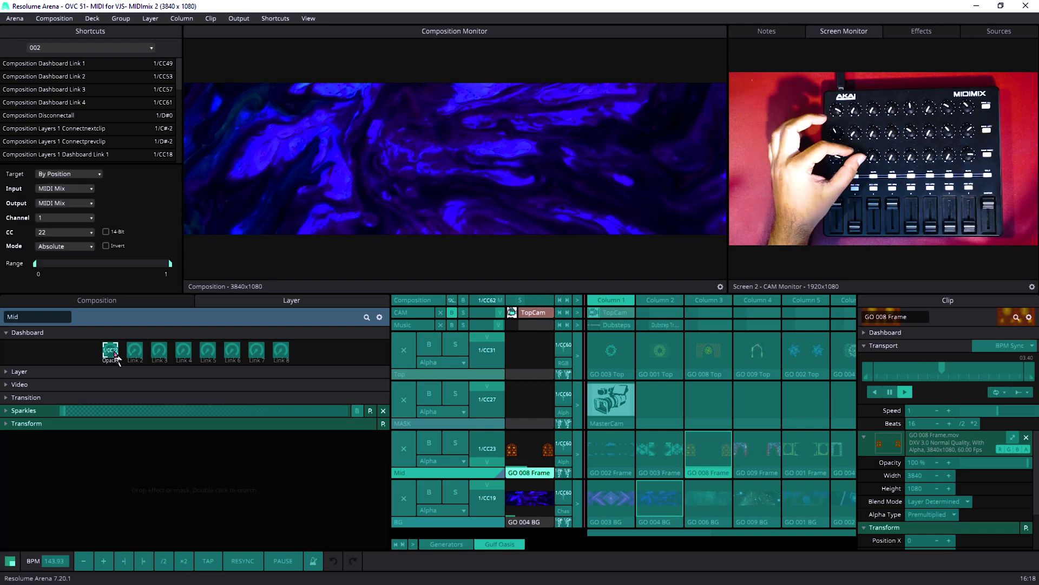
{"action": "left_click", "coordinate": [134, 350]}
{"action": "left_click", "coordinate": [157, 351]}
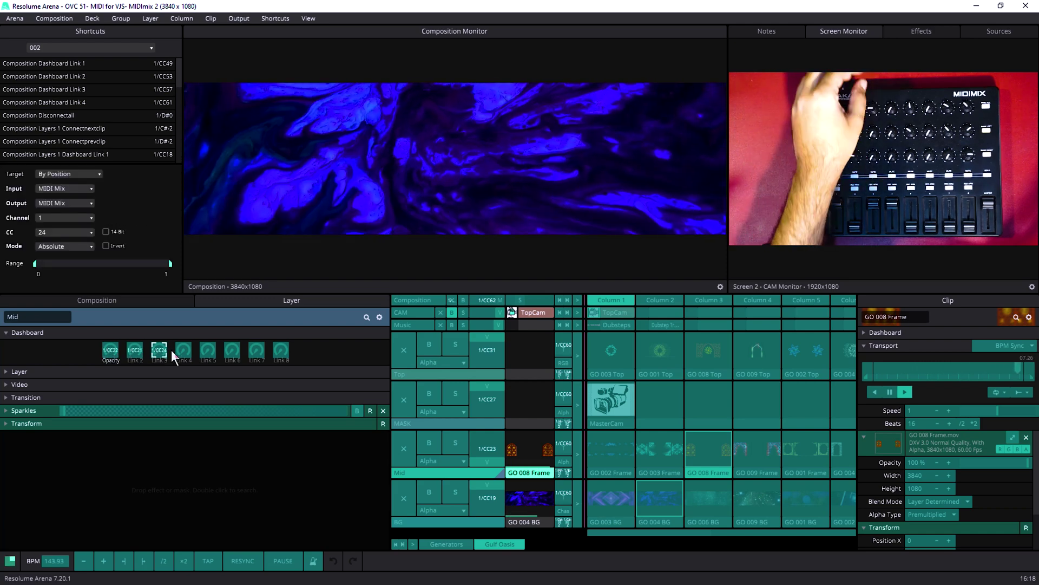
{"action": "key", "text": "ctrl+m"}
MIDI-map the Top layer's first and third dashboard knobs
{"action": "left_click", "coordinate": [405, 423]}
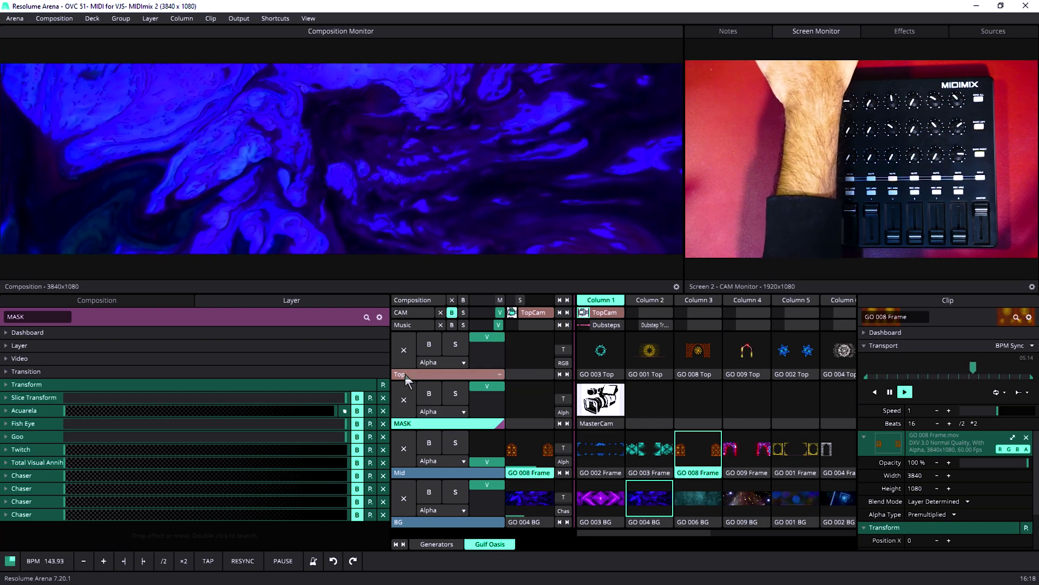
{"action": "left_click", "coordinate": [405, 374]}
{"action": "key", "text": "ctrl+m"}
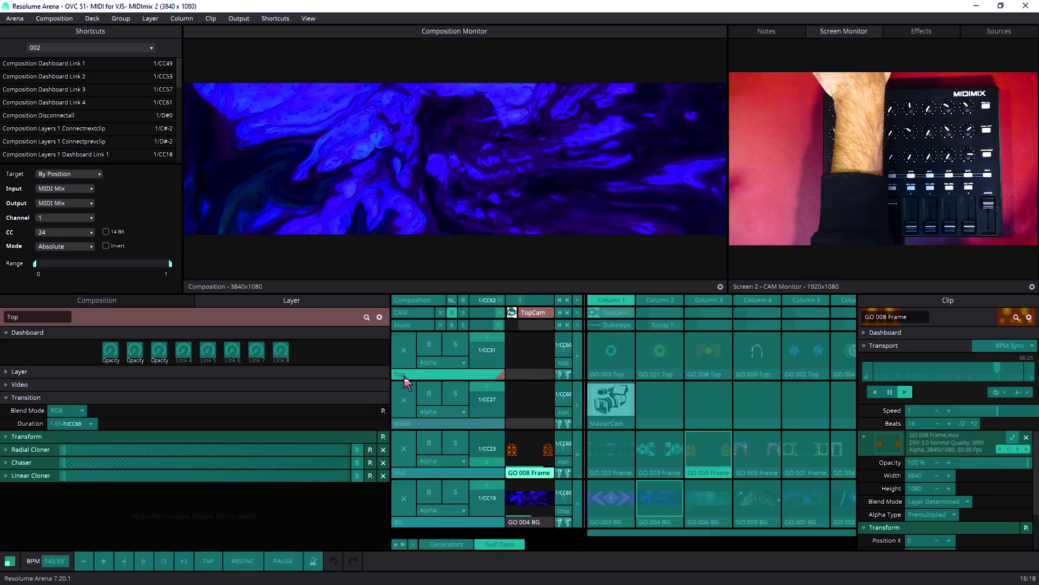
{"action": "left_click", "coordinate": [111, 351]}
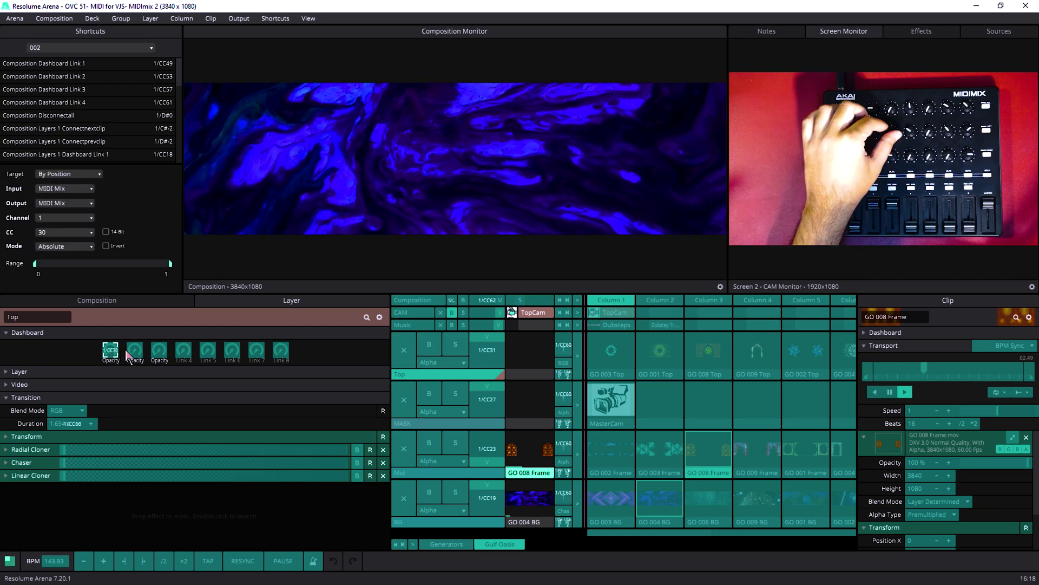
{"action": "left_click", "coordinate": [159, 351]}
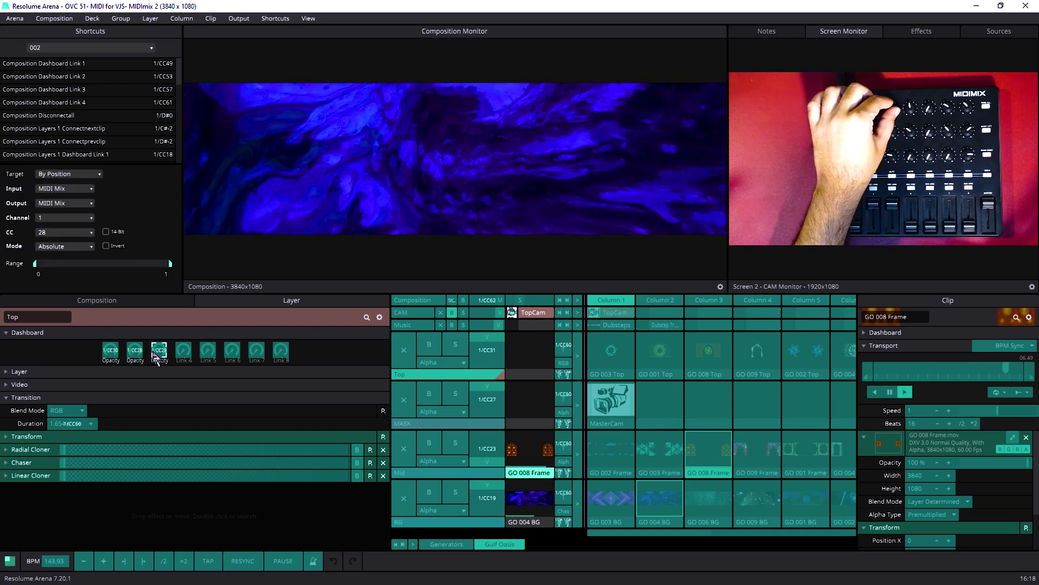
{"action": "key", "text": "ctrl+m"}
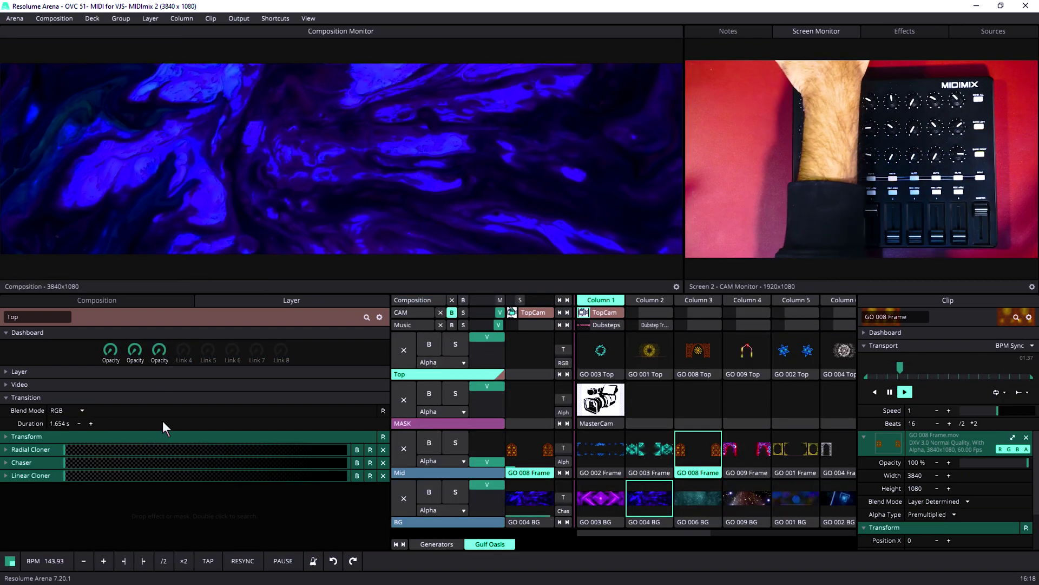
{"action": "left_click", "coordinate": [412, 523]}
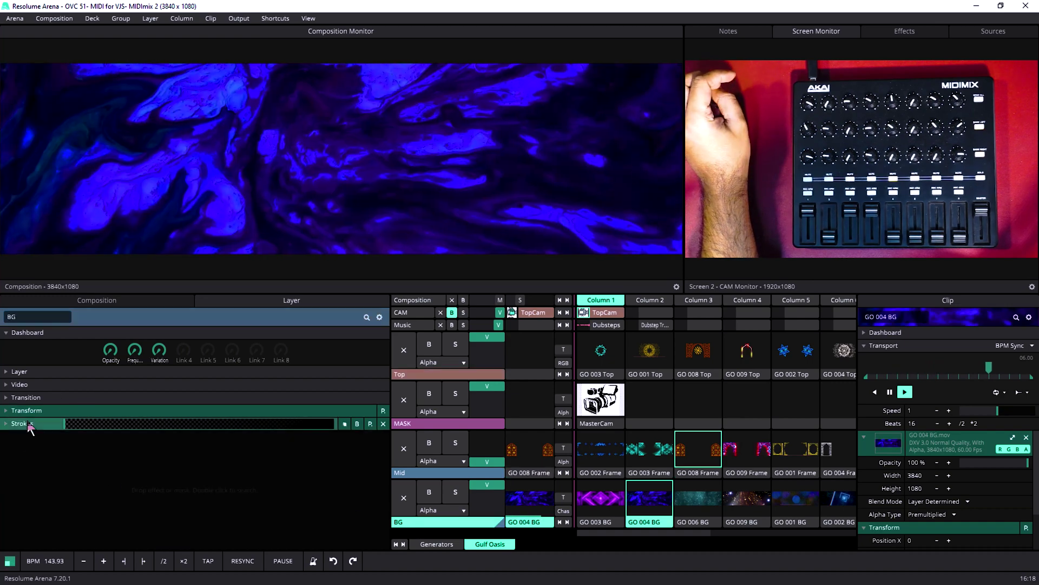
Expand BG's Strokes effect, launch GO 003 BG, and select the Mid layer
{"action": "left_click", "coordinate": [28, 425]}
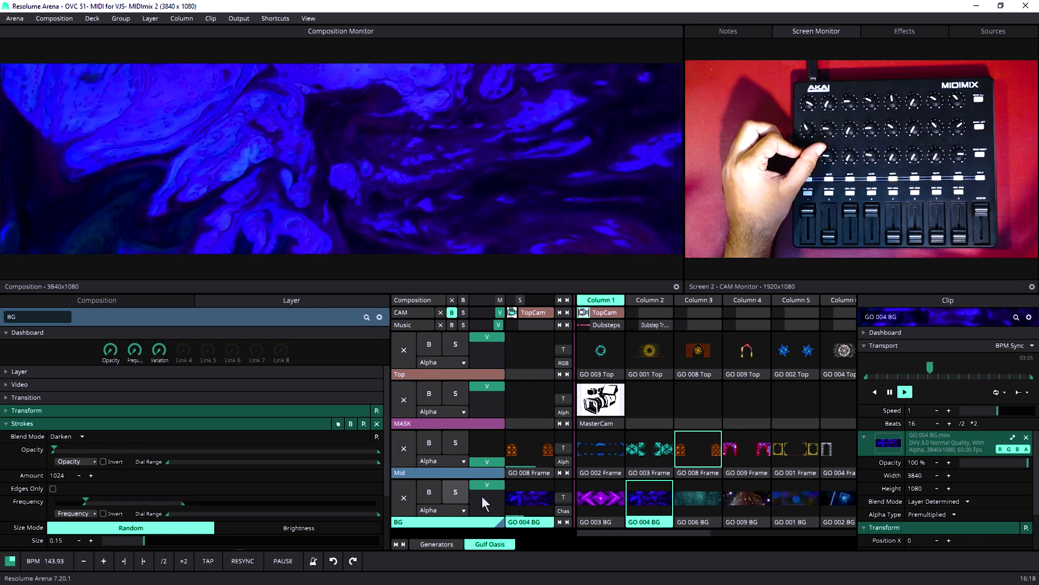
{"action": "left_click", "coordinate": [592, 504]}
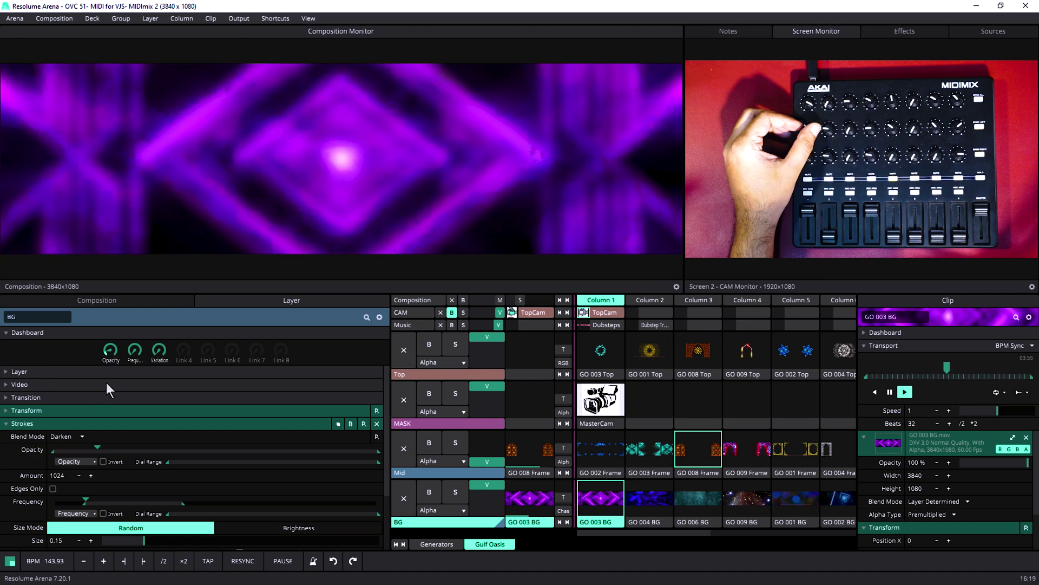
{"action": "scroll", "coordinate": [102, 474], "scroll_direction": "down", "scroll_amount": 3}
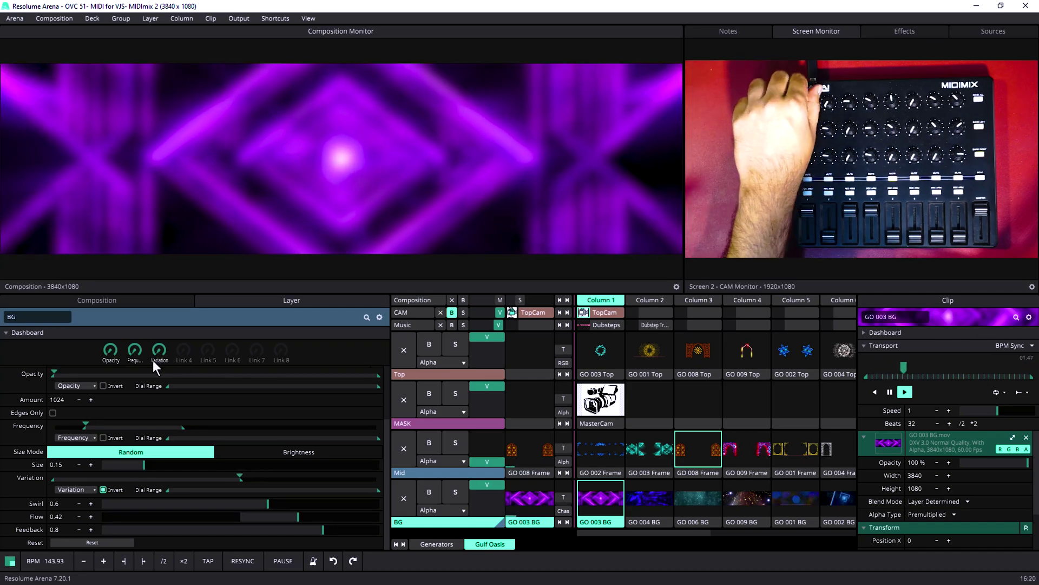
{"action": "left_click", "coordinate": [402, 473]}
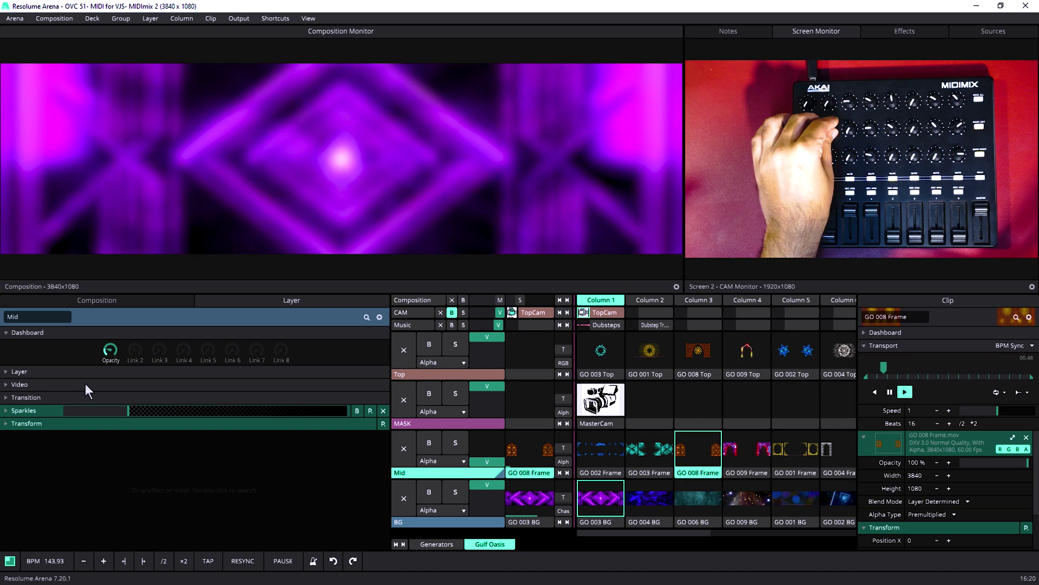
Expand Sparkles on the Mid layer and link its Size to dashboard Link 2
{"action": "left_click", "coordinate": [25, 411]}
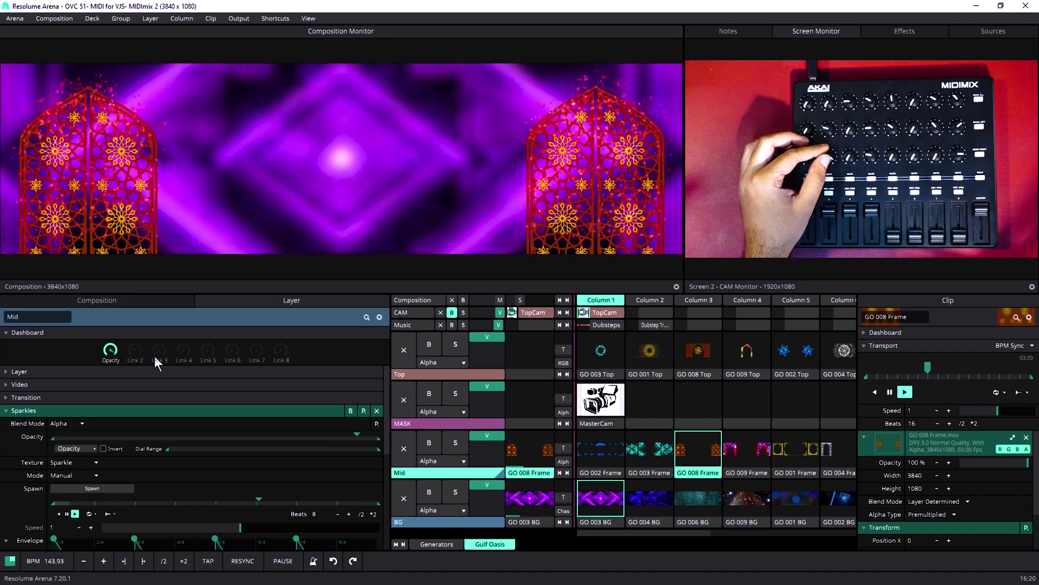
{"action": "scroll", "coordinate": [77, 516], "scroll_direction": "down", "scroll_amount": 3}
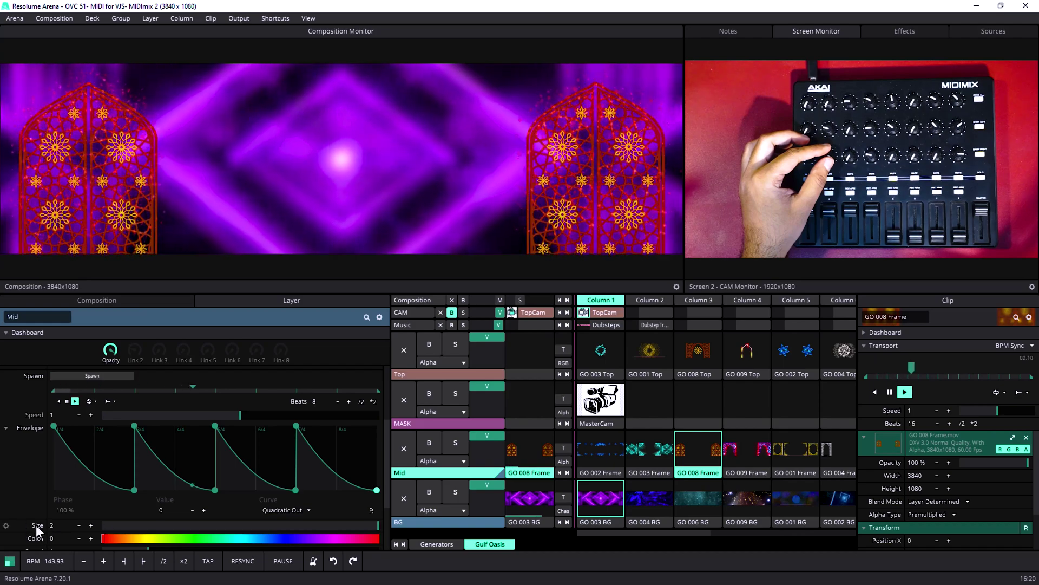
{"action": "left_click_drag", "start_coordinate": [36, 524], "coordinate": [130, 358]}
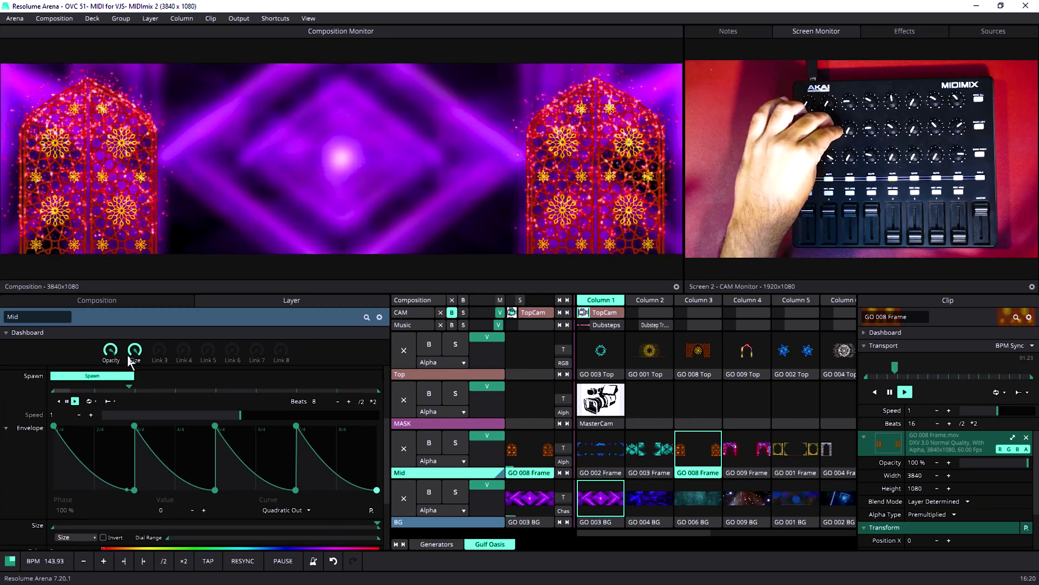
Set Sparkles Color to 0.19, link it to Link 3, and launch GO 009 Top
{"action": "scroll", "coordinate": [92, 458], "scroll_direction": "down", "scroll_amount": 4}
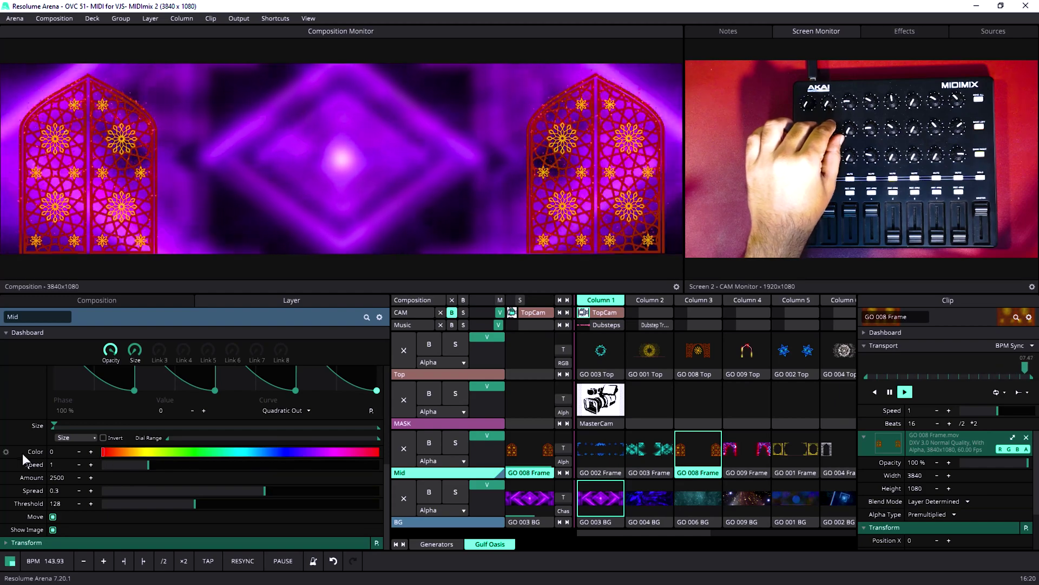
{"action": "left_click", "coordinate": [6, 451]}
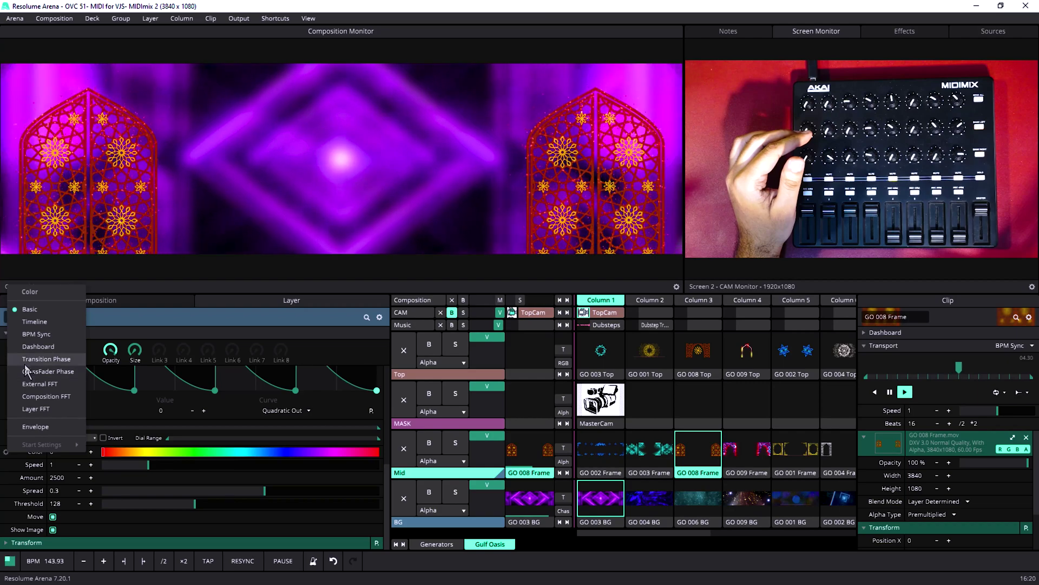
{"action": "left_click", "coordinate": [19, 333]}
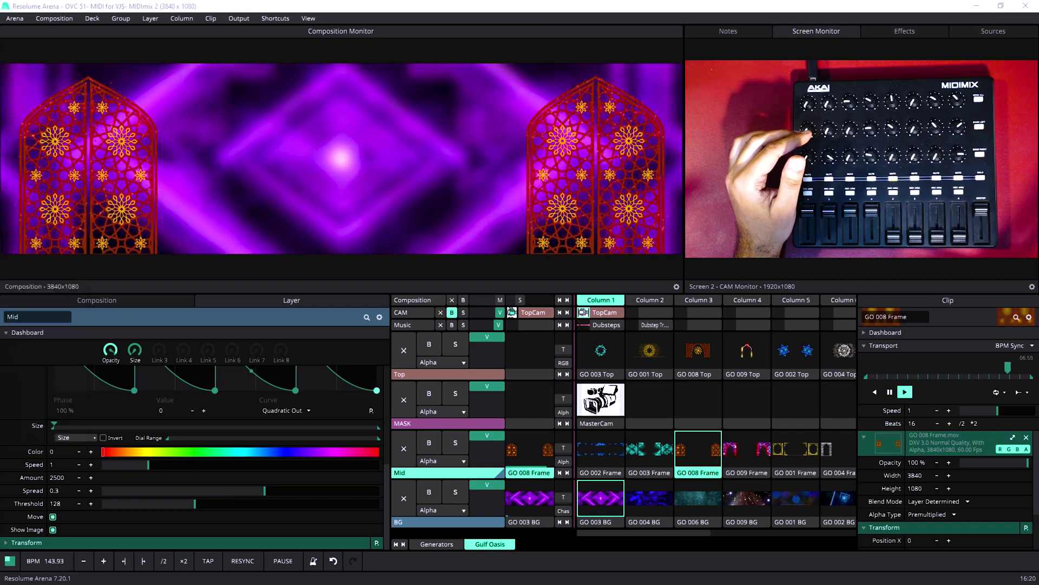
{"action": "left_click_drag", "start_coordinate": [106, 455], "coordinate": [156, 451]}
{"action": "left_click_drag", "start_coordinate": [40, 451], "coordinate": [154, 354]}
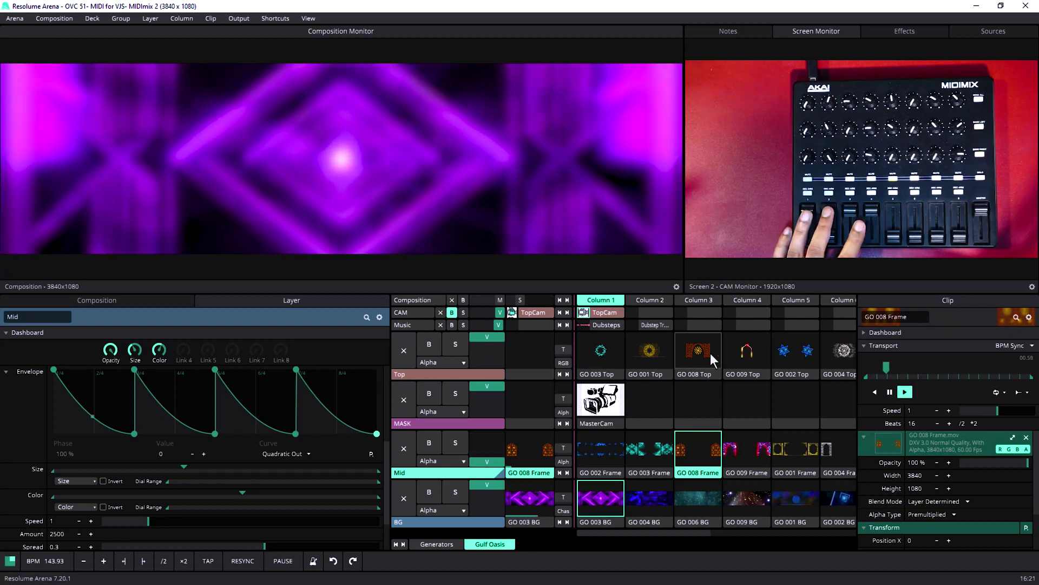
{"action": "left_click", "coordinate": [749, 356]}
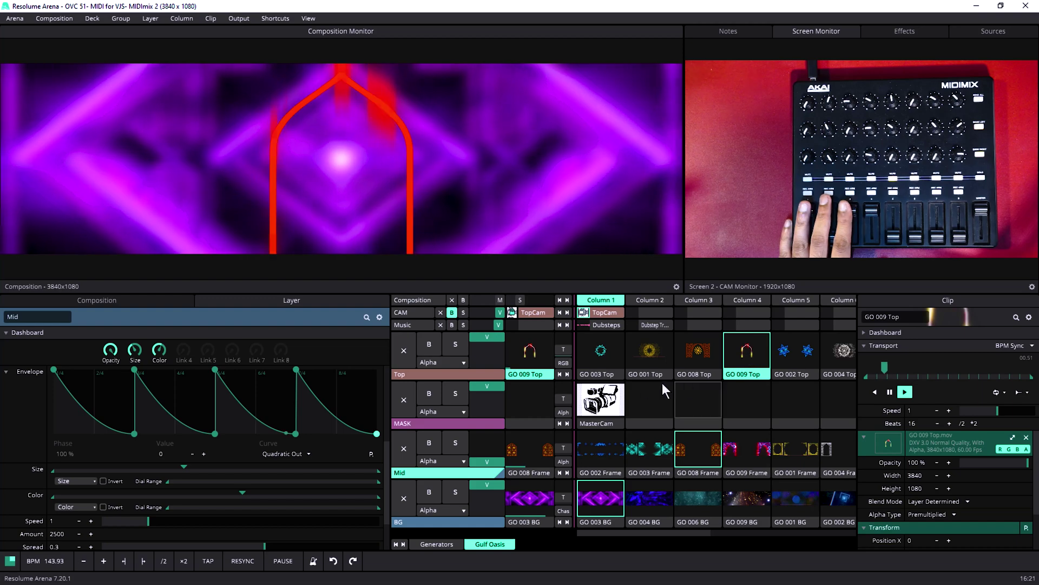
Launch GO 001 Top, expand the Top layer's Chaser effect, and enter MIDI mapping
{"action": "left_click", "coordinate": [649, 351]}
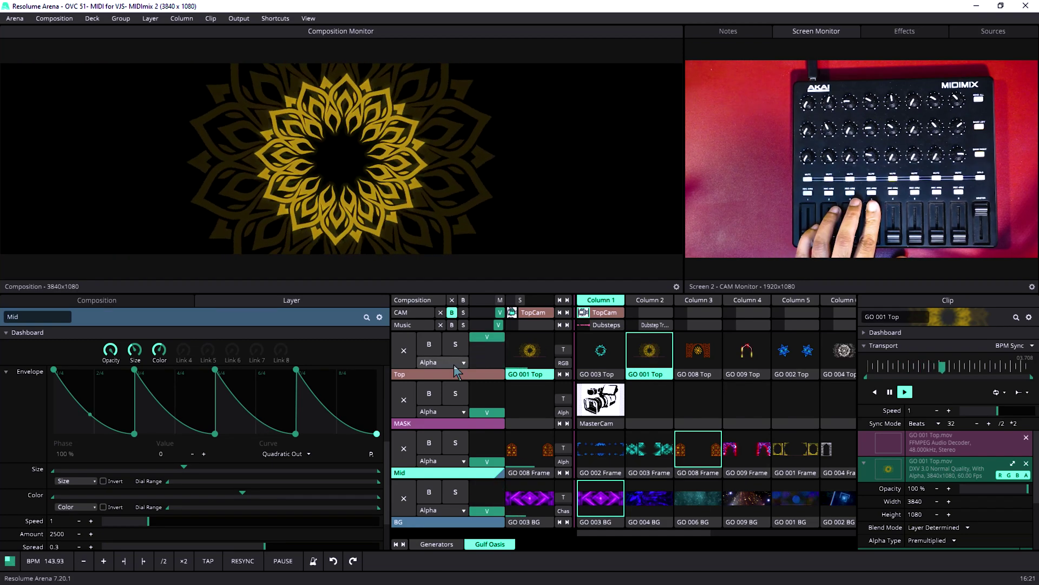
{"action": "left_click", "coordinate": [447, 377]}
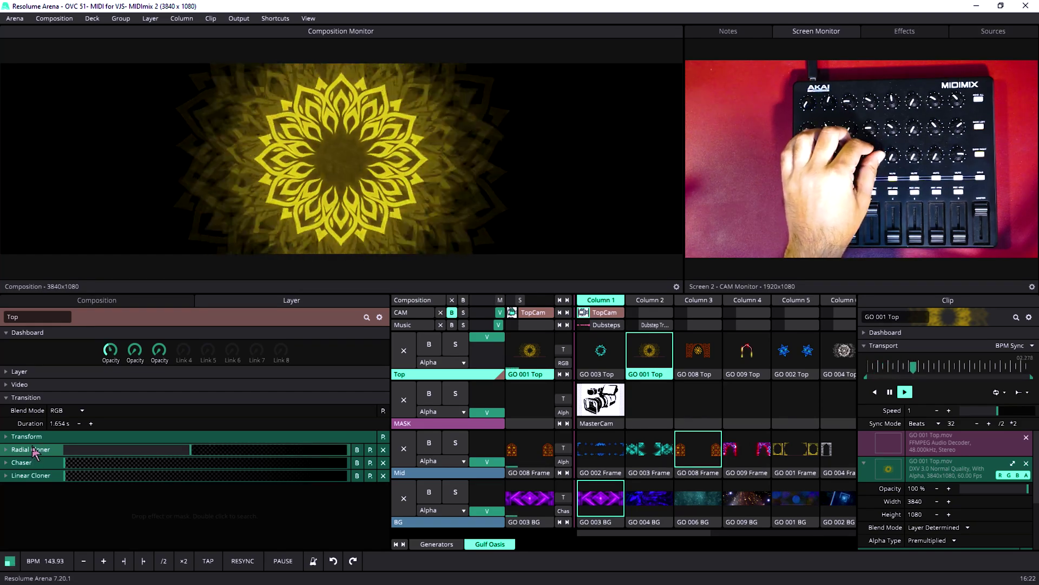
{"action": "left_click", "coordinate": [34, 450]}
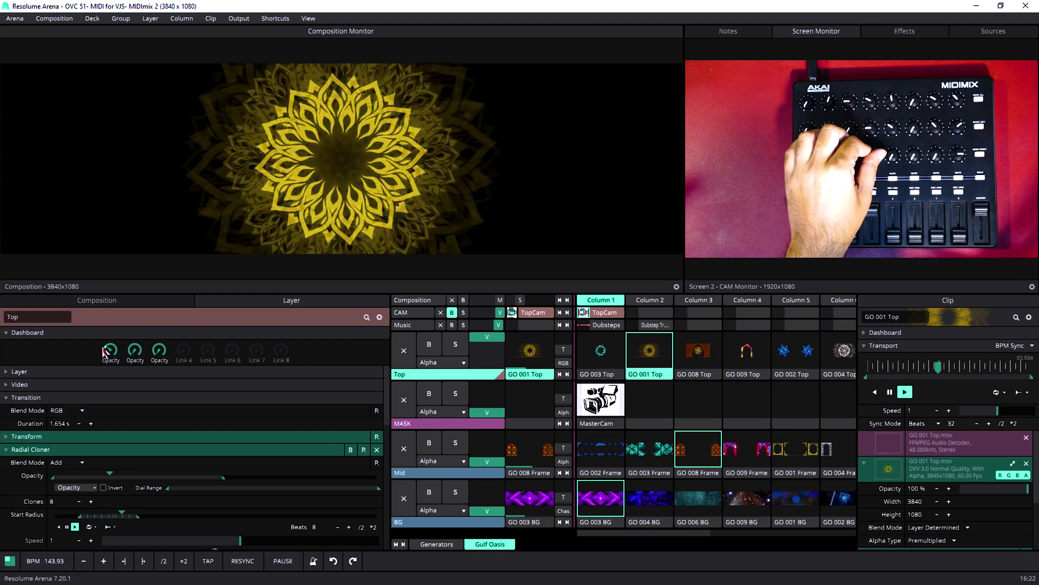
{"action": "left_click", "coordinate": [41, 449]}
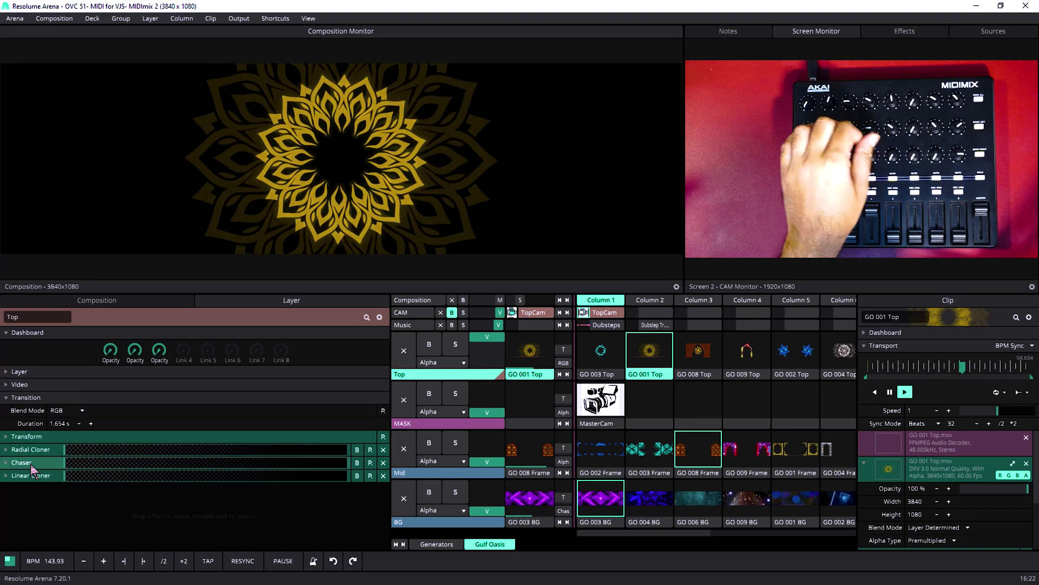
{"action": "left_click", "coordinate": [28, 463]}
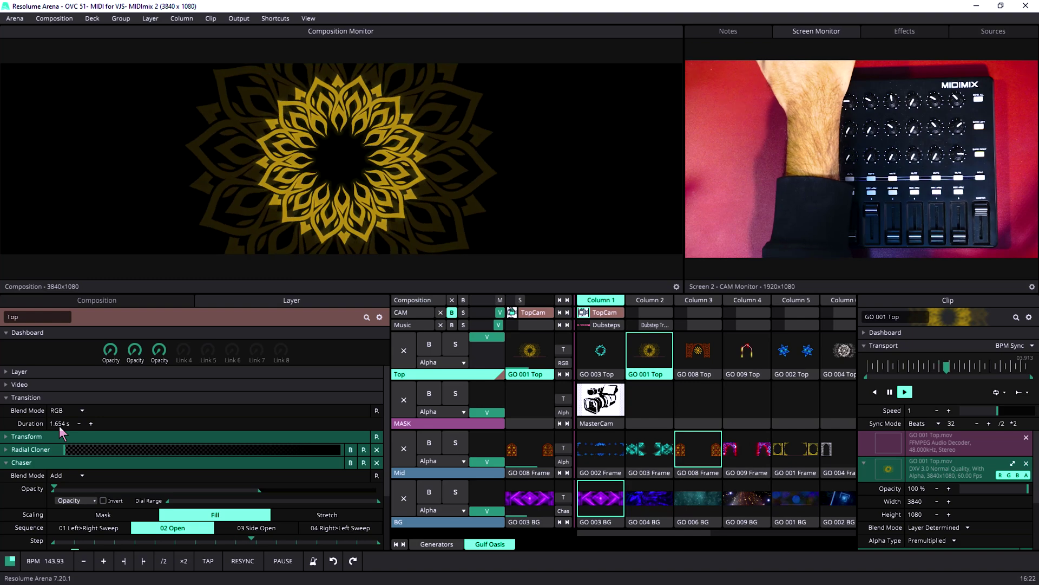
{"action": "key", "text": "ctrl+m"}
Map the Top layer's third dashboard knob to CC28 and exit MIDI mapping
{"action": "left_click", "coordinate": [137, 353]}
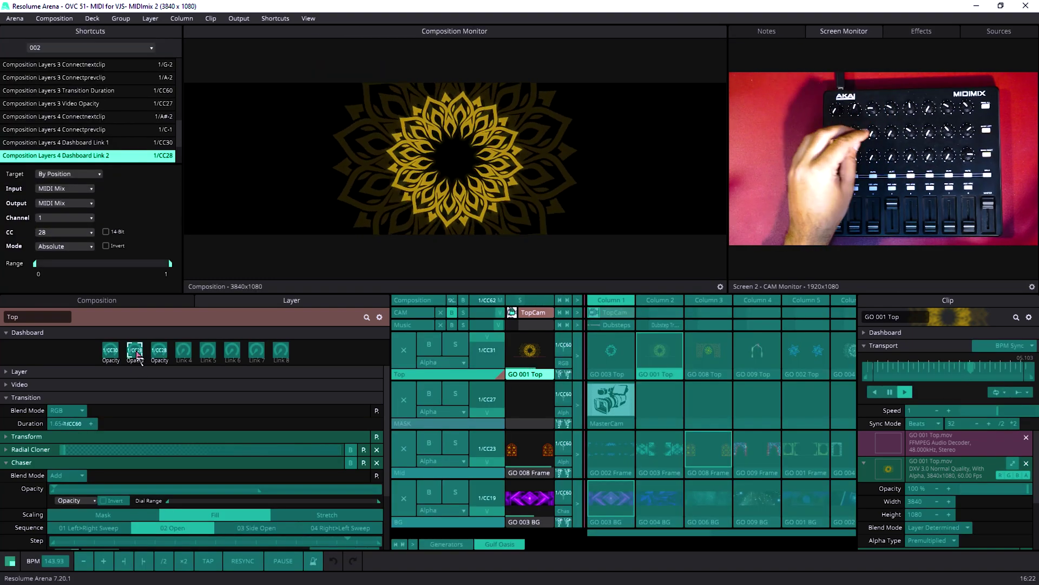
{"action": "left_click", "coordinate": [158, 353]}
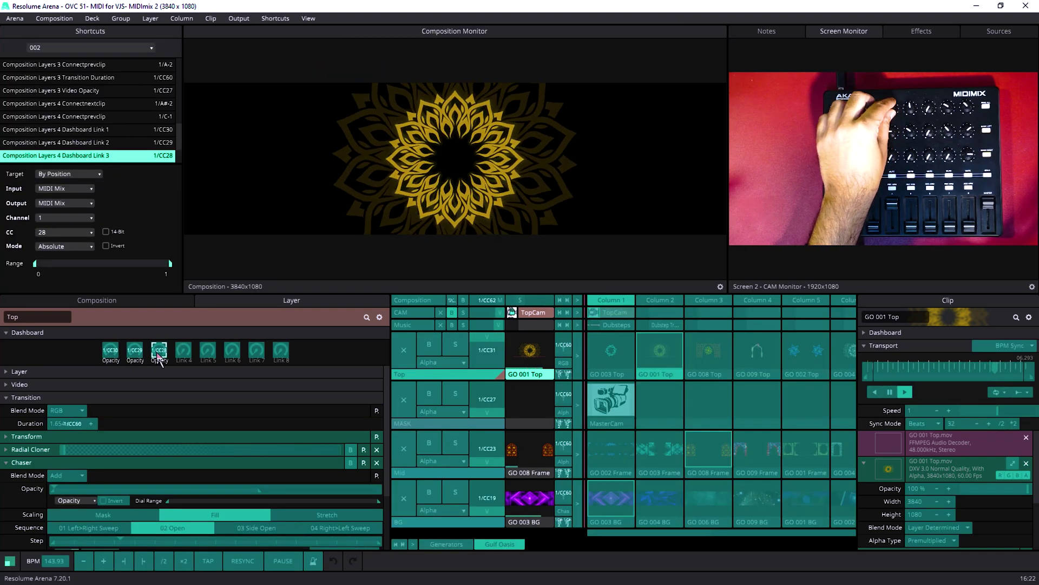
{"action": "key", "text": "ctrl+m"}
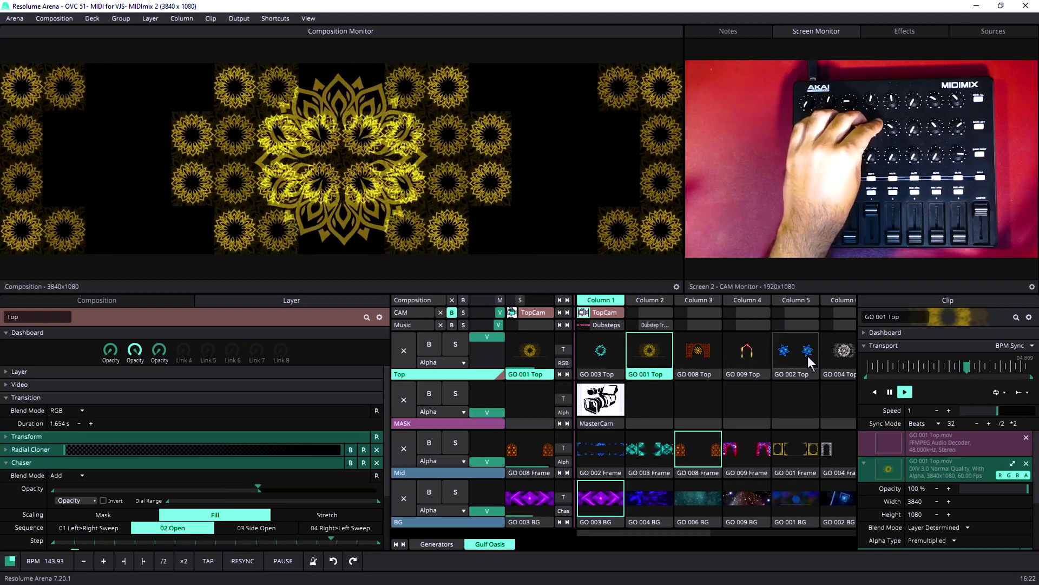
Launch GO 004 Top and lower Linear Cloner opacity to about 47%
{"action": "left_click", "coordinate": [842, 353]}
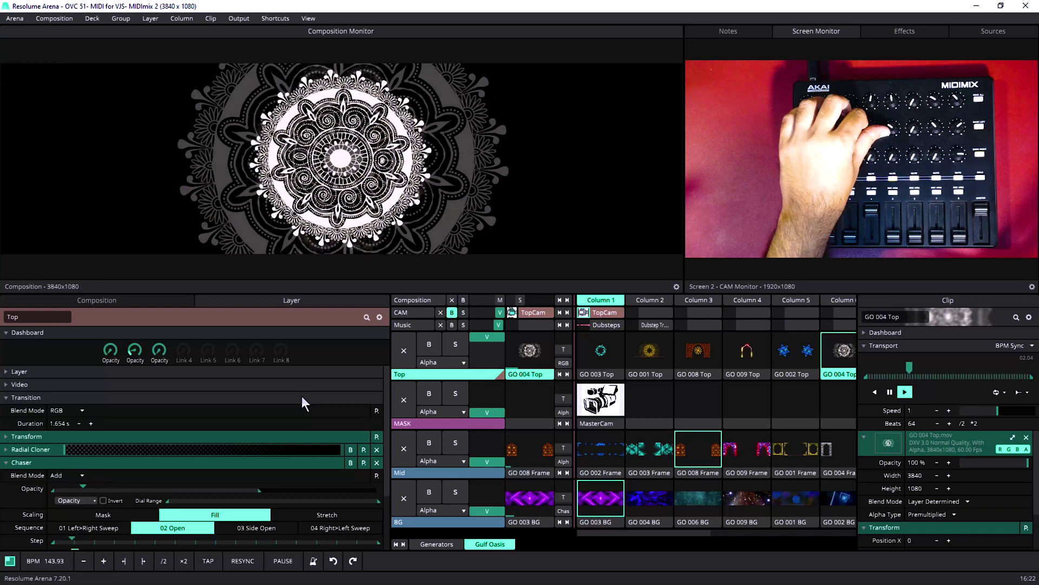
{"action": "left_click", "coordinate": [35, 462]}
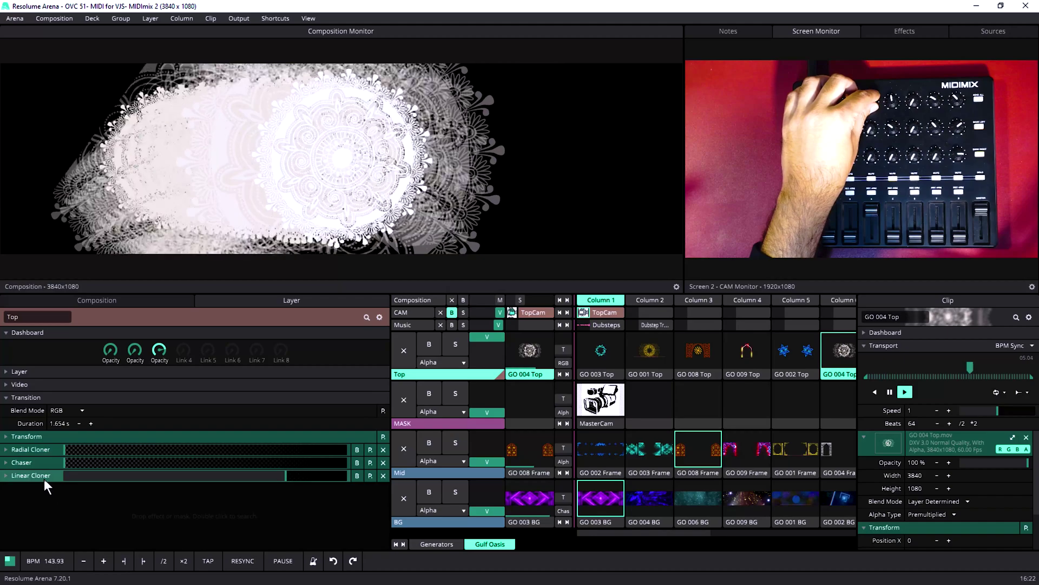
{"action": "left_click", "coordinate": [42, 476]}
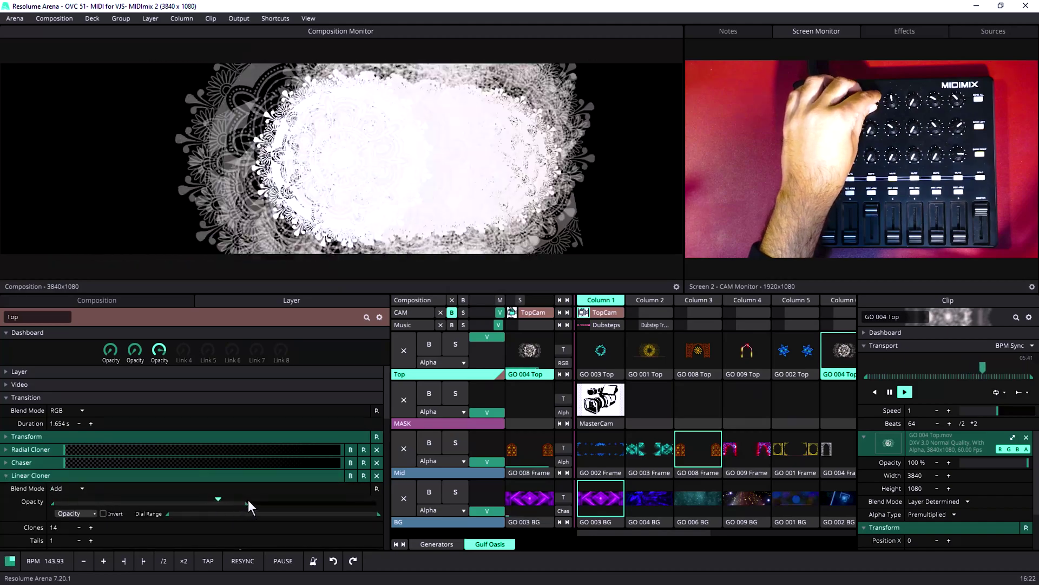
{"action": "left_click_drag", "start_coordinate": [245, 503], "coordinate": [208, 511]}
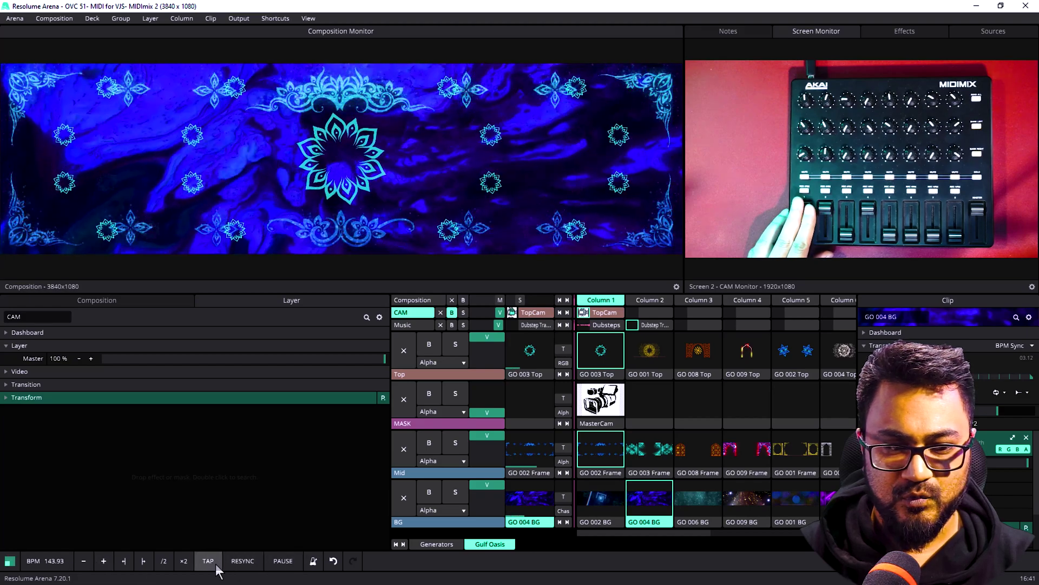
Tap the tempo to 136.54 BPM in time with the music
{"action": "left_click", "coordinate": [208, 561]}
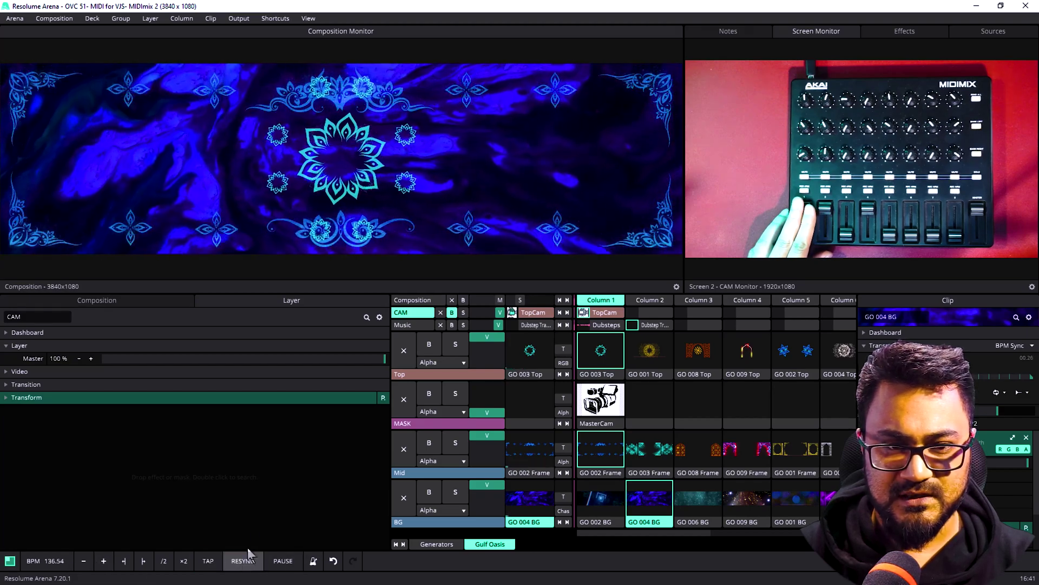